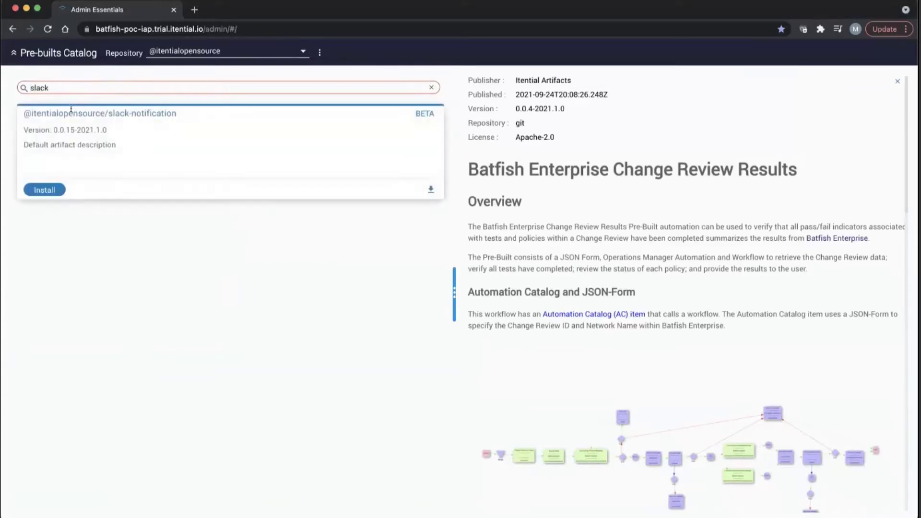
View the slack-notification pre-built's details, and search the catalog for servicenow to view the servicenow-change-request-creation details
{"action": "left_click", "coordinate": [69, 112]}
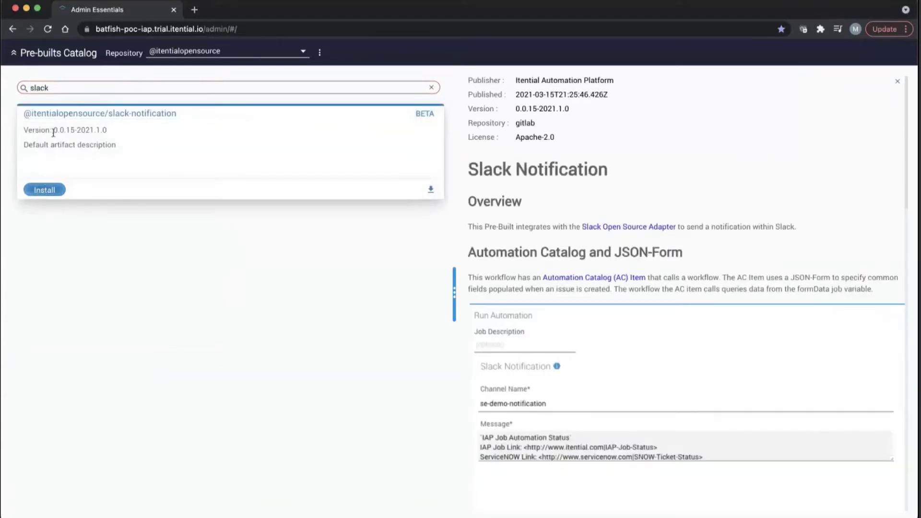
{"action": "double_click", "coordinate": [71, 84]}
{"action": "type", "text": "servicenow"}
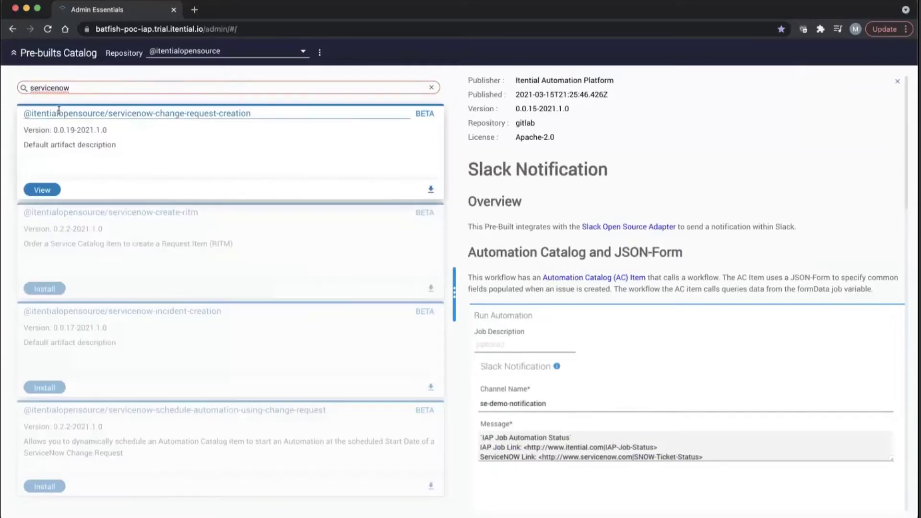
{"action": "left_click", "coordinate": [58, 111]}
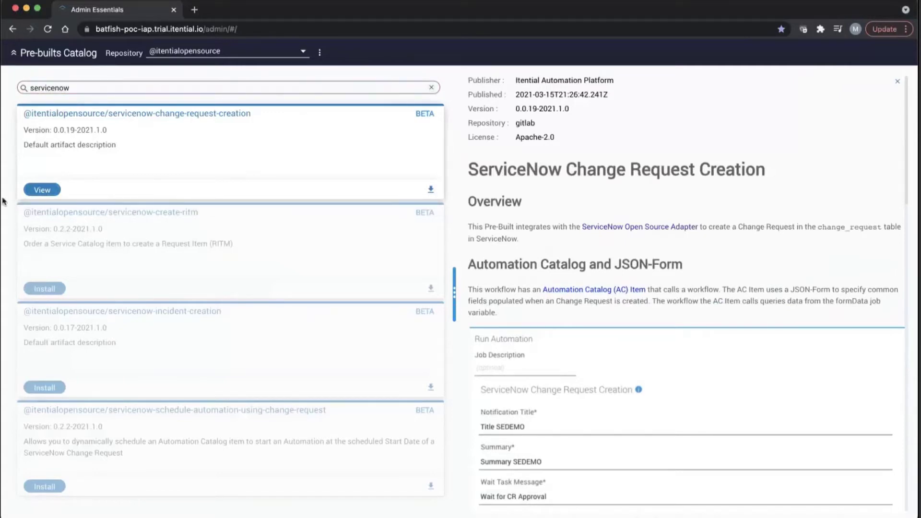
Leave the Pre-builts Catalog and Admin Essentials and open Automation Studio from the platform home page
{"action": "left_click", "coordinate": [13, 53]}
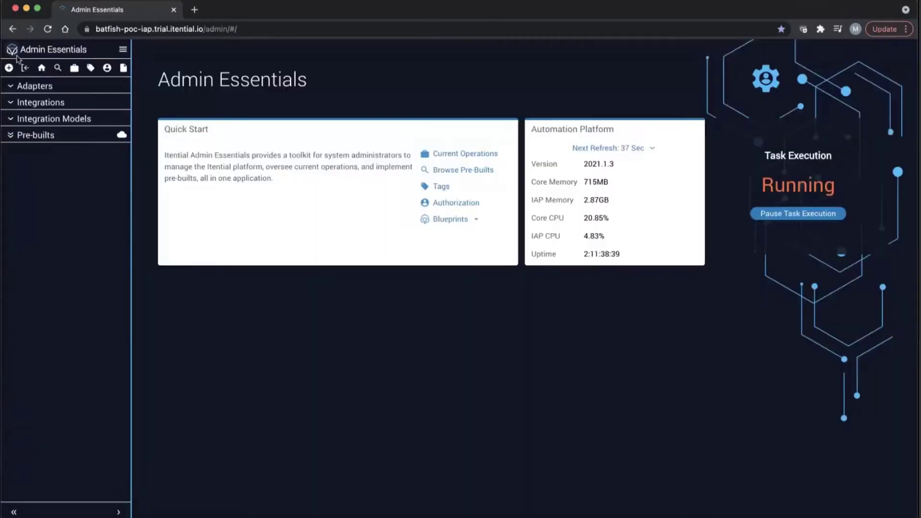
{"action": "left_click", "coordinate": [13, 51]}
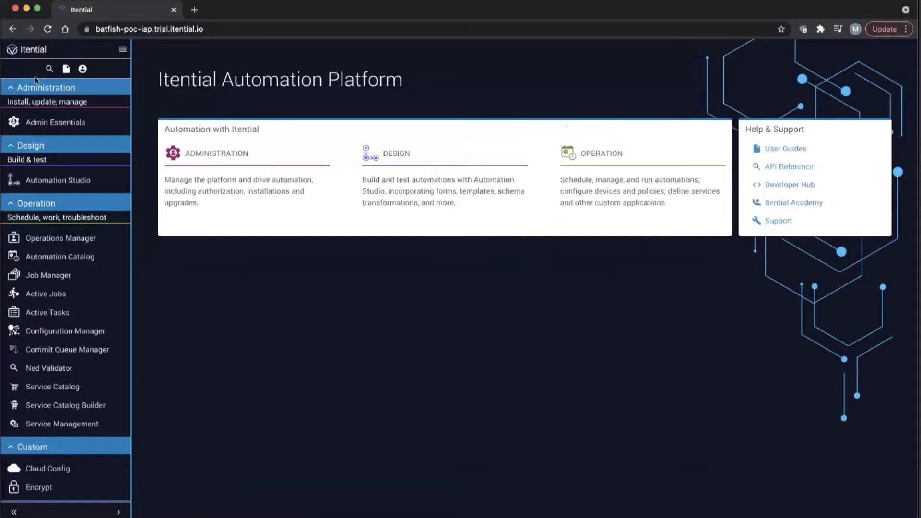
{"action": "left_click", "coordinate": [72, 181]}
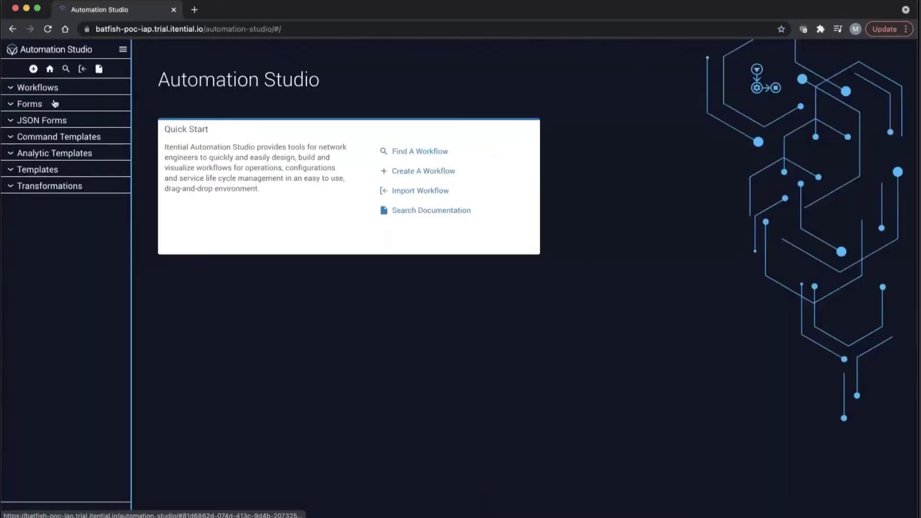
Create a new JSON Form named "Firewall Policy"
{"action": "left_click", "coordinate": [33, 68]}
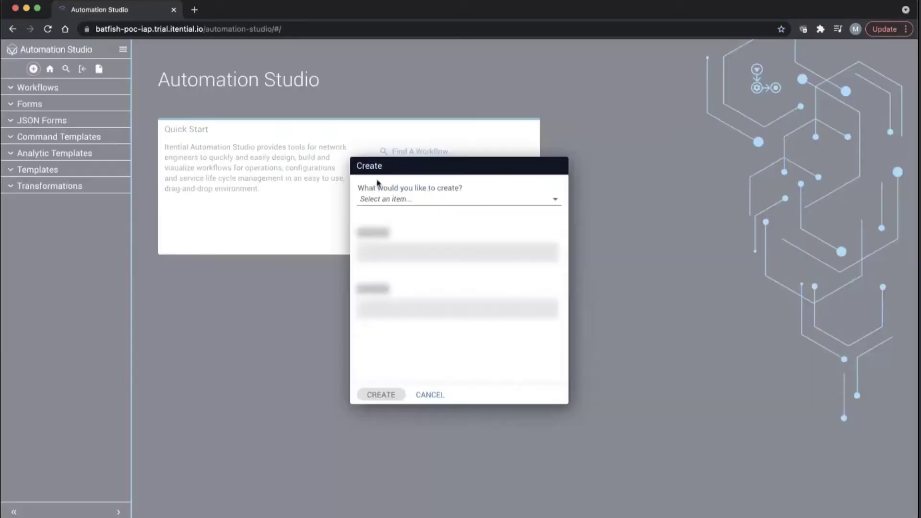
{"action": "left_click", "coordinate": [385, 201]}
{"action": "left_click", "coordinate": [385, 265]}
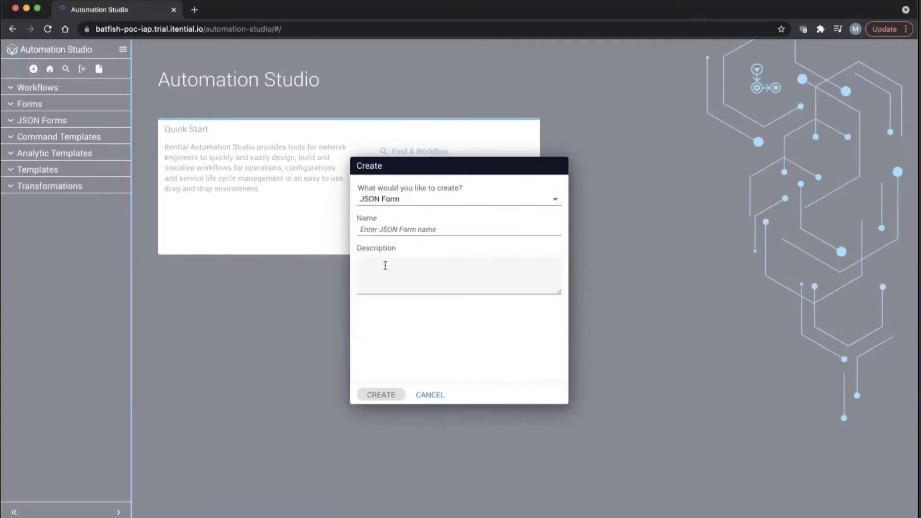
{"action": "type", "text": "Firewall Policy"}
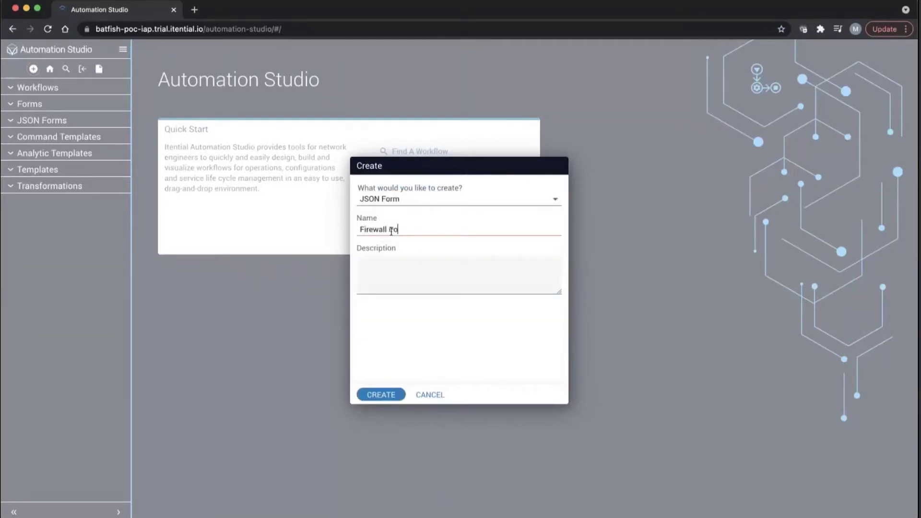
{"action": "left_click", "coordinate": [377, 396]}
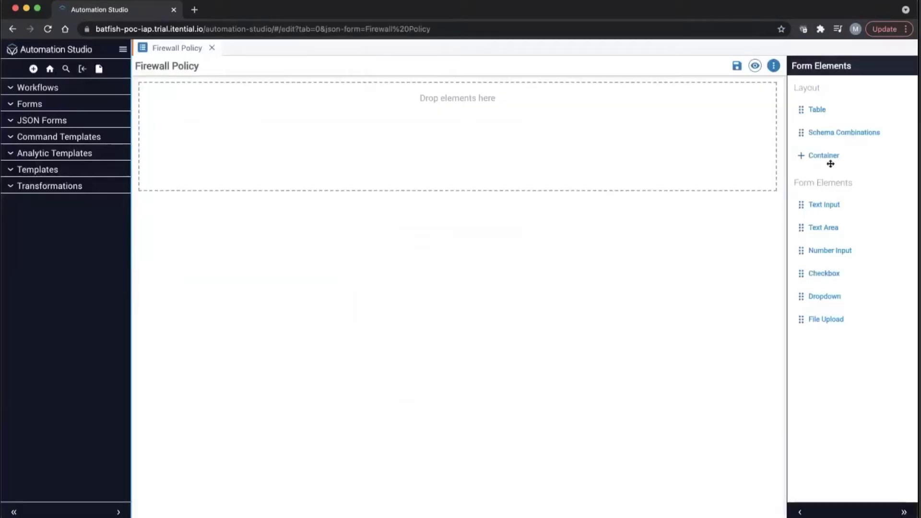
Add four Text Input elements to the Firewall Policy form
{"action": "left_click", "coordinate": [817, 202]}
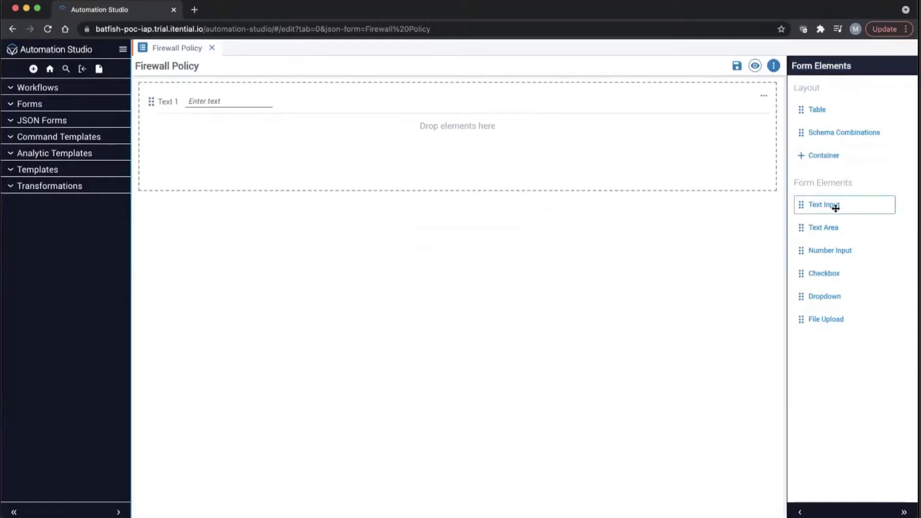
{"action": "left_click", "coordinate": [818, 203]}
{"action": "left_click", "coordinate": [817, 206]}
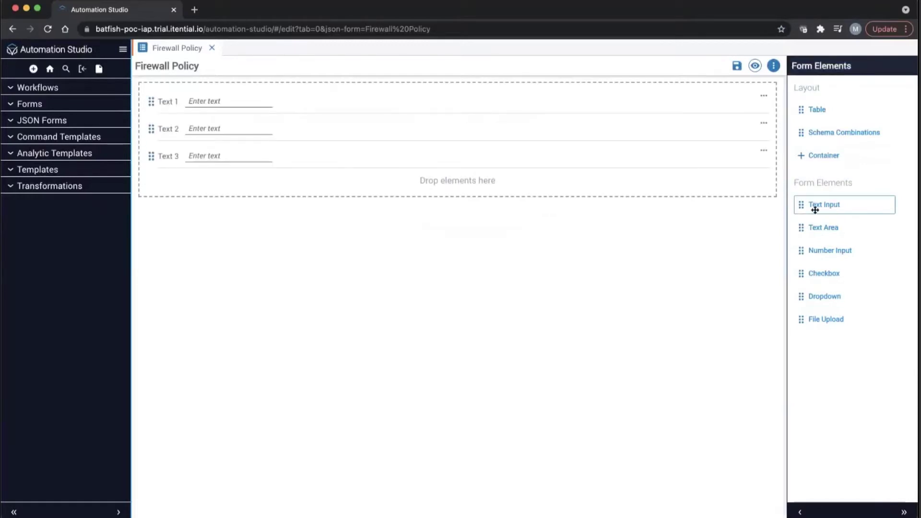
{"action": "left_click", "coordinate": [816, 209]}
Label the form's first text input "Policy Name", make it required, and save its configuration
{"action": "left_click", "coordinate": [765, 96]}
{"action": "triple_click", "coordinate": [520, 110]}
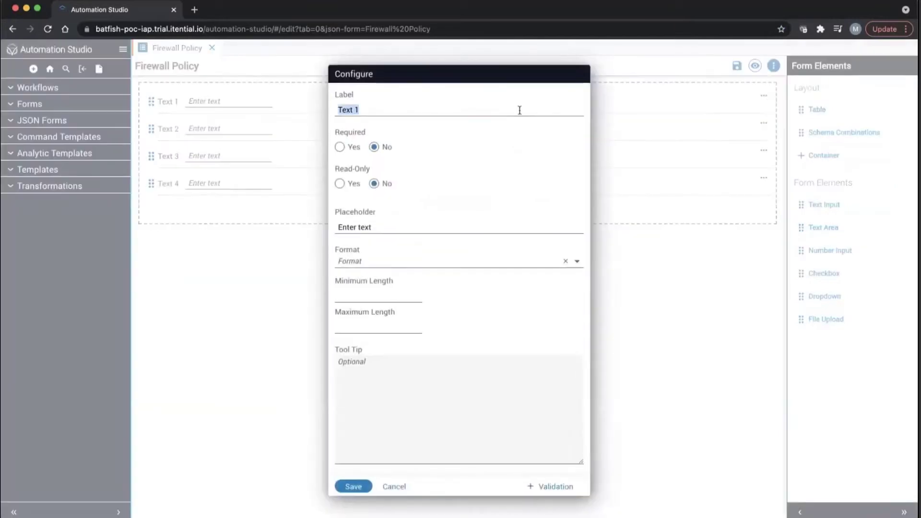
{"action": "type", "text": "Policy Name"}
{"action": "left_click", "coordinate": [350, 150]}
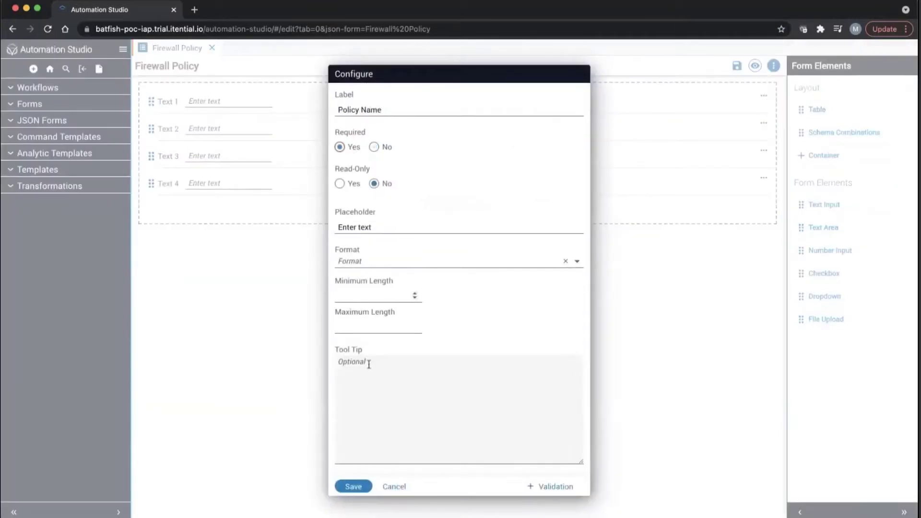
{"action": "left_click", "coordinate": [354, 486]}
Label the form's second text input "Policy Description", make it required, and save its configuration
{"action": "left_click", "coordinate": [764, 123]}
{"action": "triple_click", "coordinate": [531, 110]}
{"action": "type", "text": "Policy Description"}
{"action": "left_click", "coordinate": [347, 150]}
{"action": "left_click", "coordinate": [341, 147]}
{"action": "left_click", "coordinate": [353, 487]}
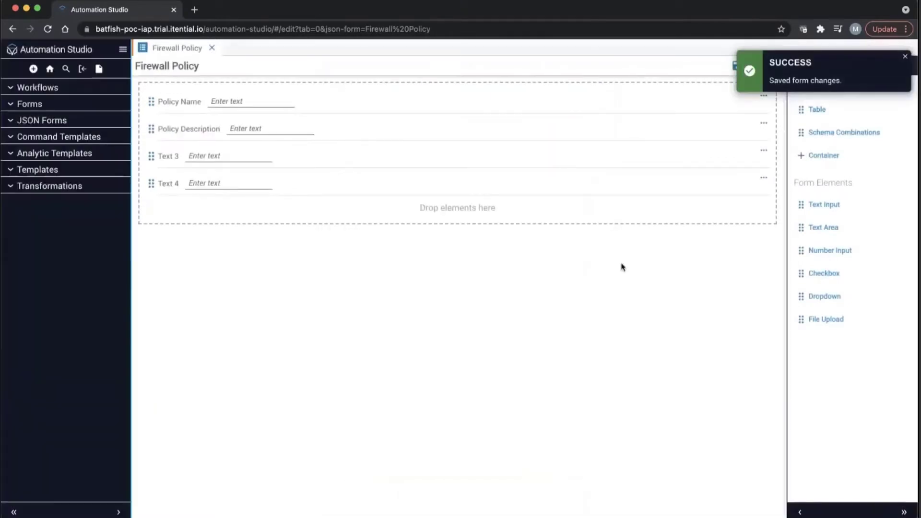
Label the form's third text input "Notification Channel", make it required, and save its configuration
{"action": "left_click", "coordinate": [752, 149]}
{"action": "triple_click", "coordinate": [492, 106]}
{"action": "type", "text": "Notification Channel"}
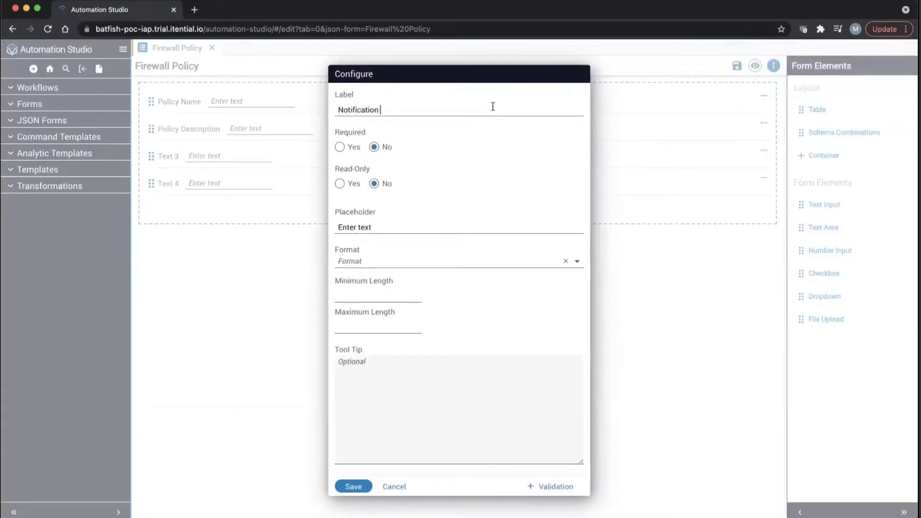
{"action": "left_click", "coordinate": [341, 147]}
{"action": "left_click", "coordinate": [353, 487]}
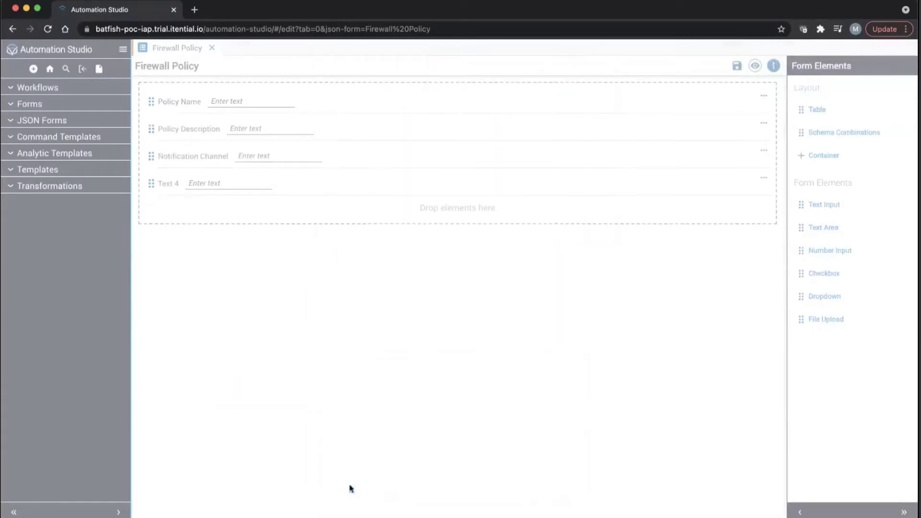
Label the form's fourth text input "Network Name", make it required, and save its configuration
{"action": "left_click", "coordinate": [763, 180]}
{"action": "triple_click", "coordinate": [483, 110]}
{"action": "type", "text": "Network Name"}
{"action": "left_click", "coordinate": [340, 147]}
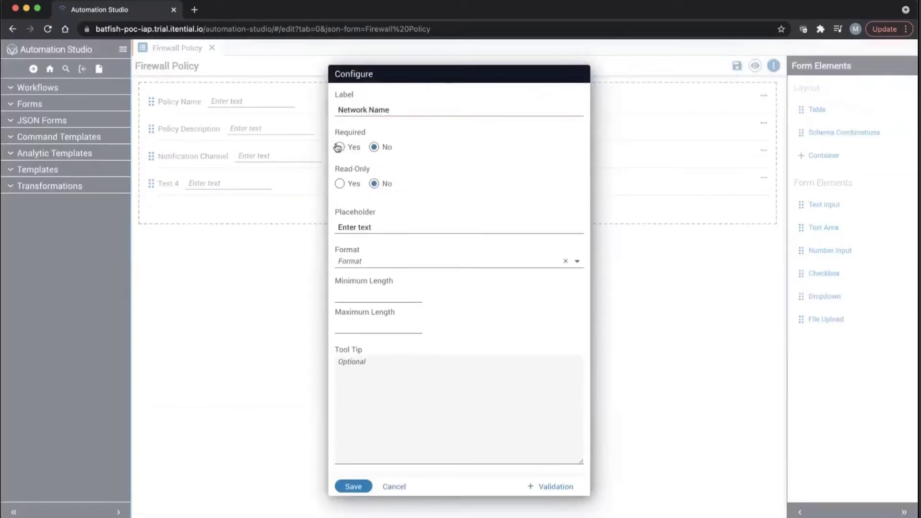
{"action": "left_click", "coordinate": [353, 487]}
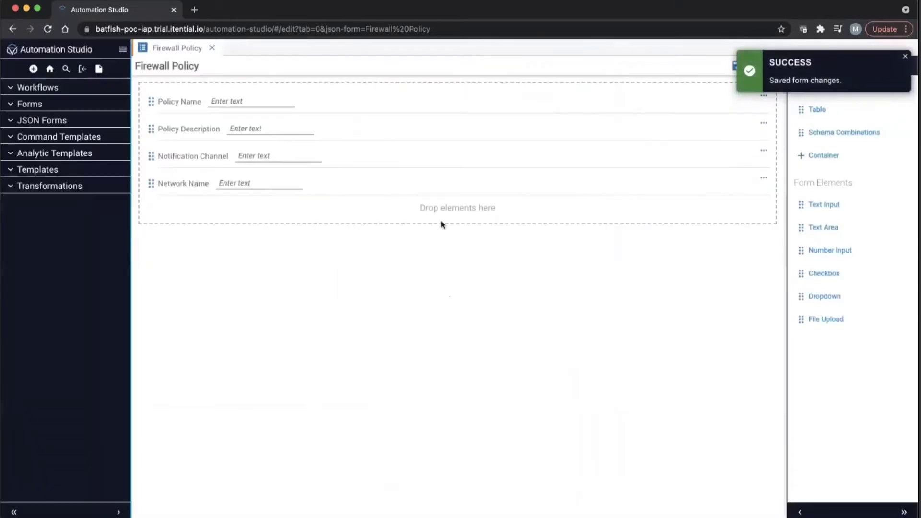
Save the Firewall Policy JSON form, preview it, and close the preview
{"action": "left_click", "coordinate": [737, 66]}
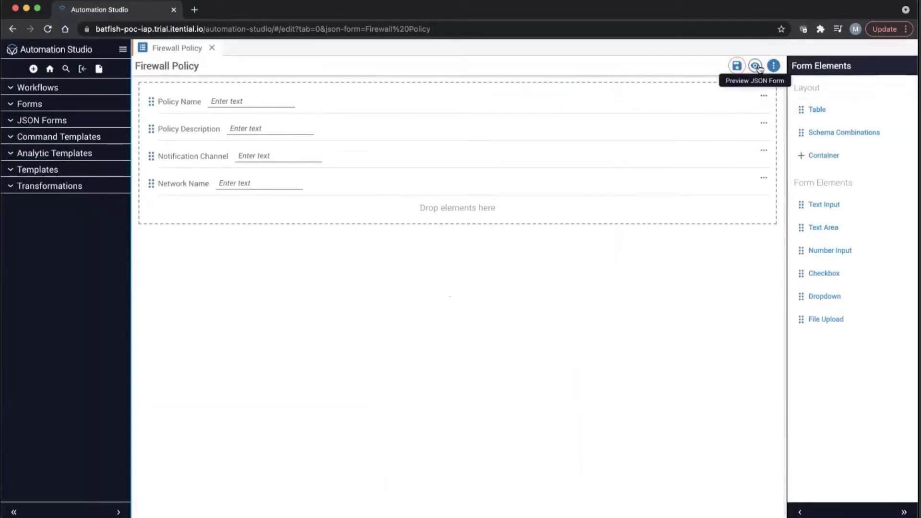
{"action": "left_click", "coordinate": [756, 66]}
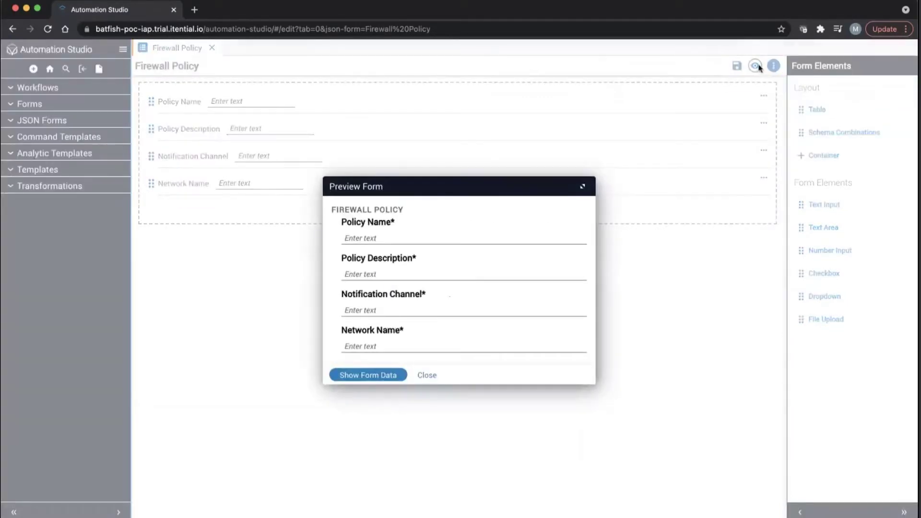
{"action": "left_click", "coordinate": [427, 375]}
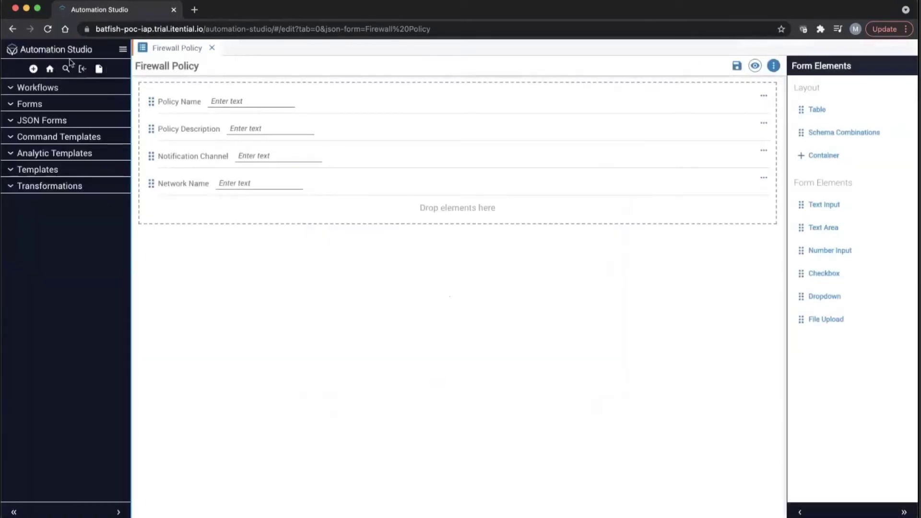
Create a new Transformation named "Firewall Policy"
{"action": "left_click", "coordinate": [33, 69]}
{"action": "left_click", "coordinate": [376, 199]}
{"action": "scroll", "coordinate": [391, 269], "scroll_direction": "down", "scroll_amount": 1}
{"action": "left_click", "coordinate": [400, 325]}
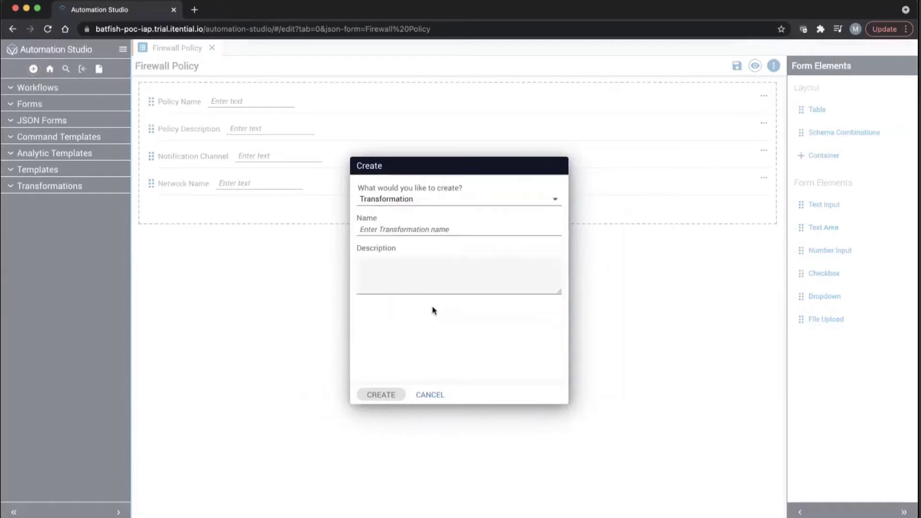
{"action": "left_click", "coordinate": [425, 227]}
{"action": "type", "text": "Firewall Policy"}
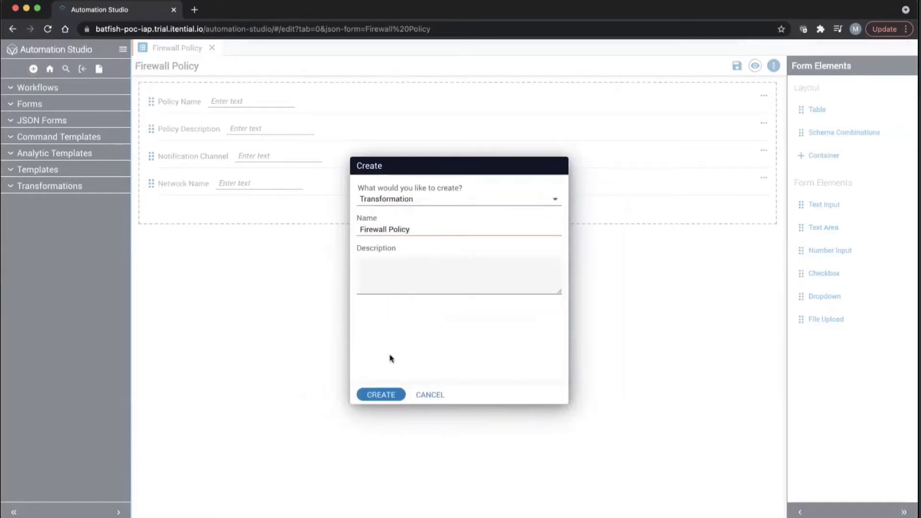
{"action": "left_click", "coordinate": [382, 394]}
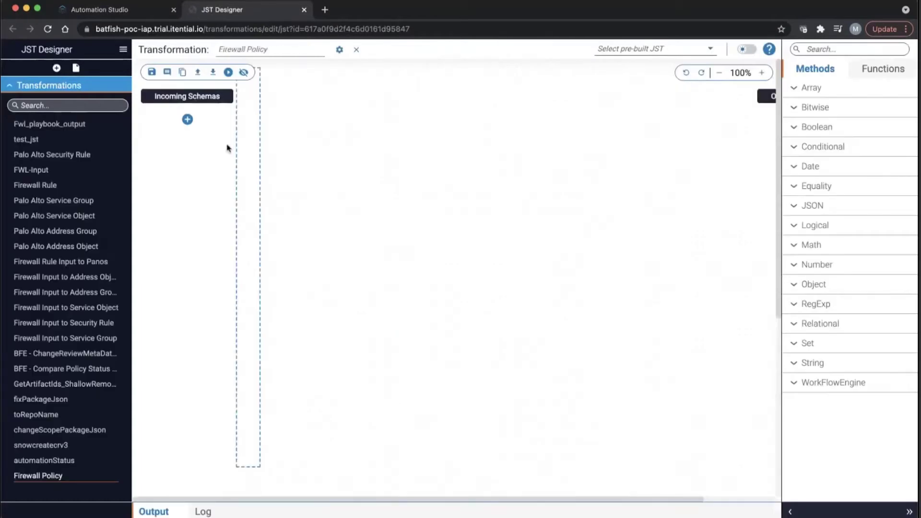
Add an incoming schema with the id formData, inferred from example JSON containing policyName, policyDescription, notificationChannel and networkName
{"action": "left_click", "coordinate": [188, 120]}
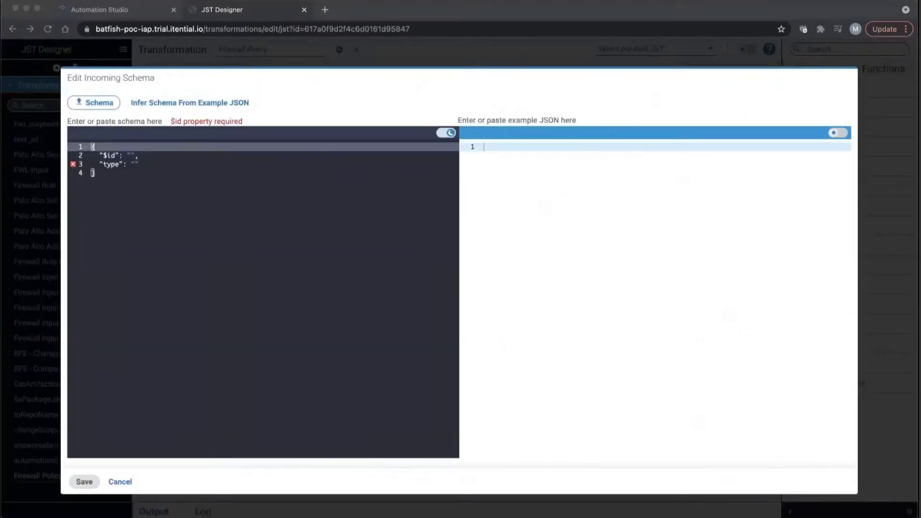
{"action": "left_click", "coordinate": [530, 212]}
{"action": "type", "text": "{     \"policyName\":\"policy name\",     \"policyDescription\":\"sample descr\",     \"notificationChannel\":\"slack_channel\",     \"networkName\":\"network-name\" }"}
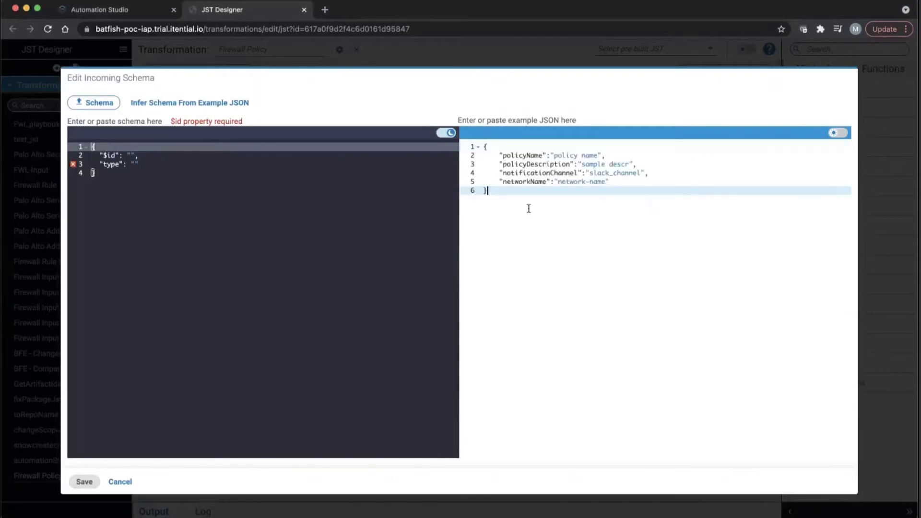
{"action": "left_click", "coordinate": [190, 103]}
{"action": "left_click", "coordinate": [134, 155]}
{"action": "type", "text": "formSata"}
{"action": "left_click", "coordinate": [84, 482]}
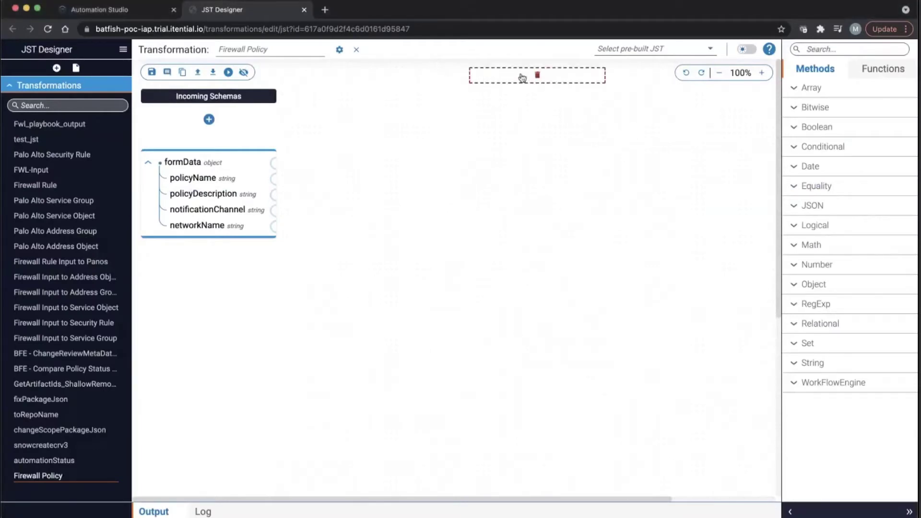
Remove the empty middle column and add an outgoing schema with the id data, inferred from JSON containing notificationTitle, summary, channelName, networkName and policyName
{"action": "left_click", "coordinate": [538, 76]}
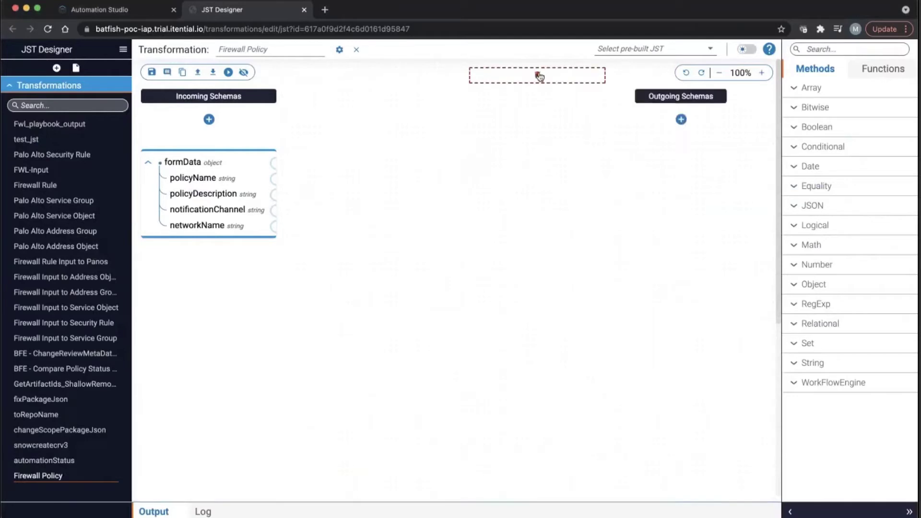
{"action": "left_click", "coordinate": [682, 119]}
{"action": "left_click", "coordinate": [561, 197]}
{"action": "type", "text": "{     \"notificationTitle\":\"my title\",     \"summary\":\"my summary\",     \"channelName\": \"change_review_team\",     \"networkName\": \"NETWORK01\",     \"policyName\": \"block_social_media\" }"}
{"action": "left_click", "coordinate": [191, 102]}
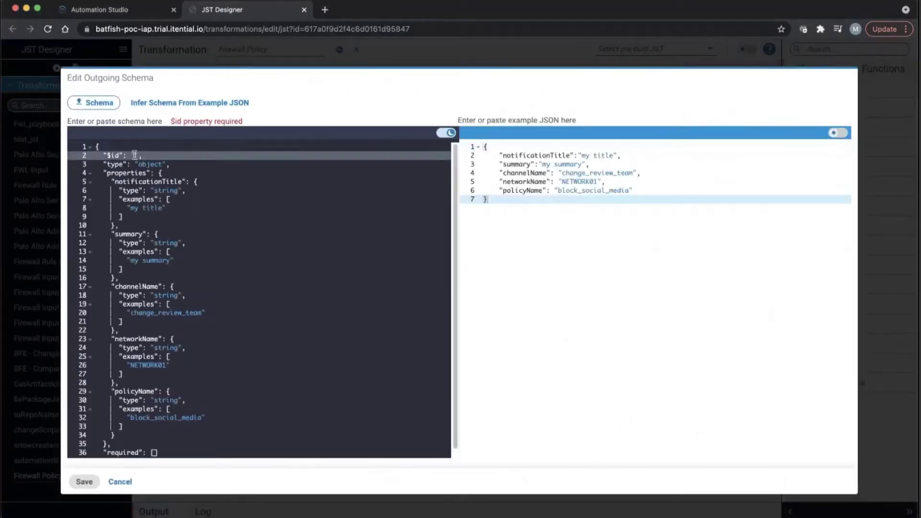
{"action": "type", "text": "data"}
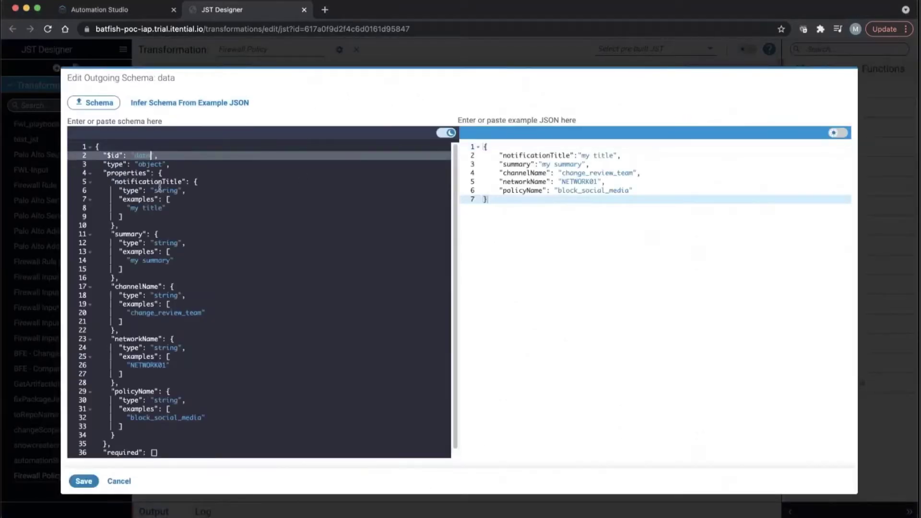
{"action": "left_click", "coordinate": [84, 481]}
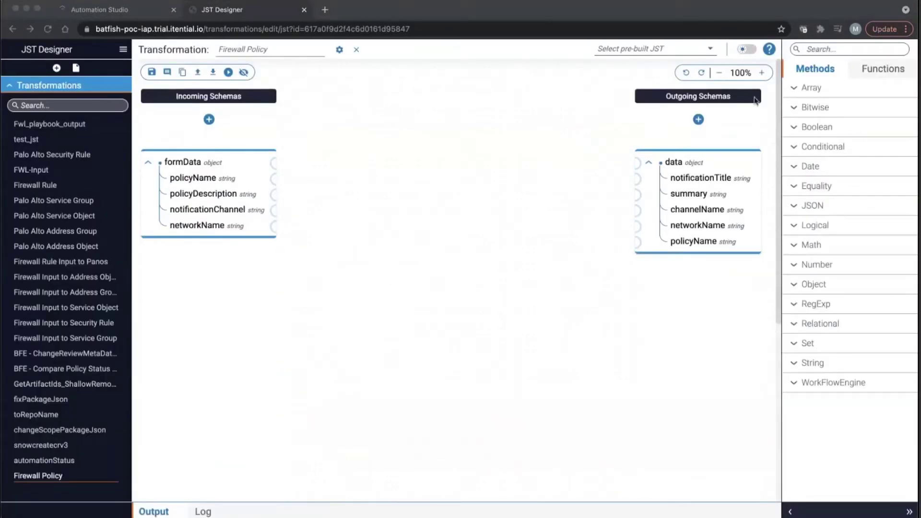
Map the incoming policyName to the outgoing policyName, and policyDescription to summary
{"action": "left_click", "coordinate": [274, 179]}
{"action": "left_click", "coordinate": [341, 189]}
{"action": "left_click", "coordinate": [273, 179]}
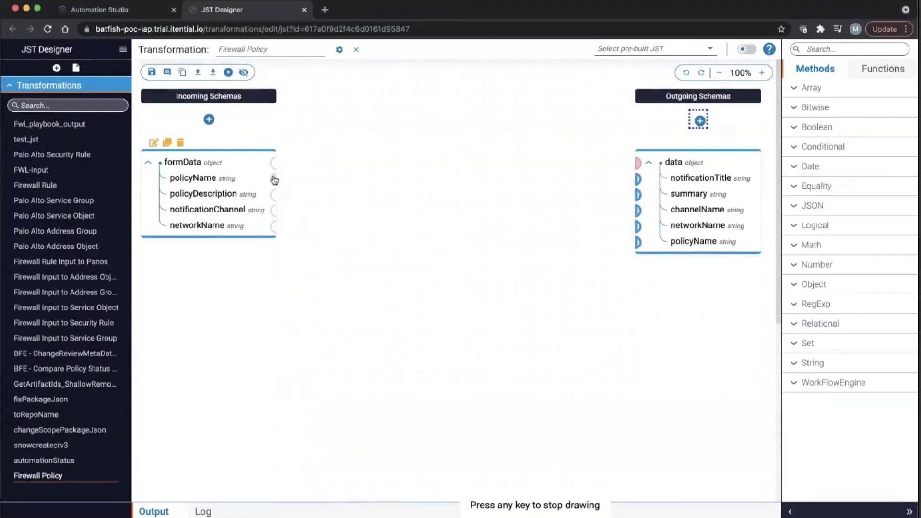
{"action": "left_click", "coordinate": [637, 242]}
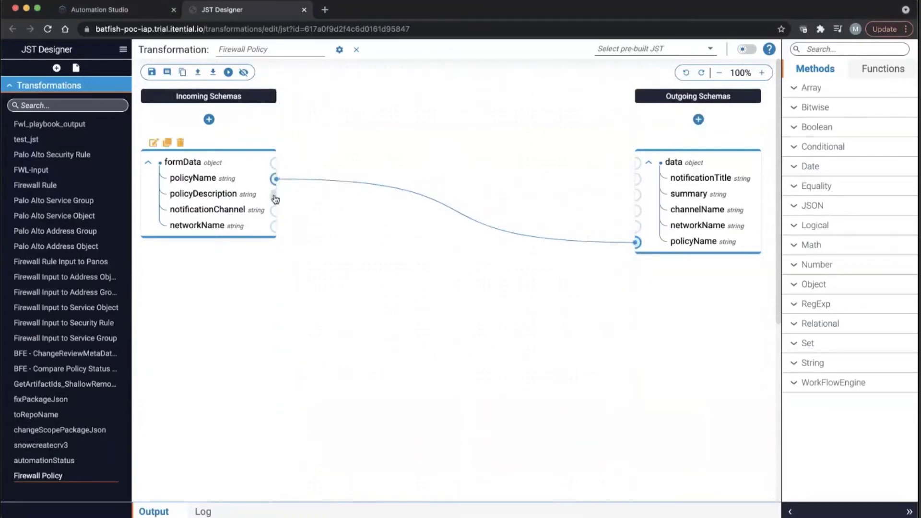
{"action": "left_click", "coordinate": [275, 198]}
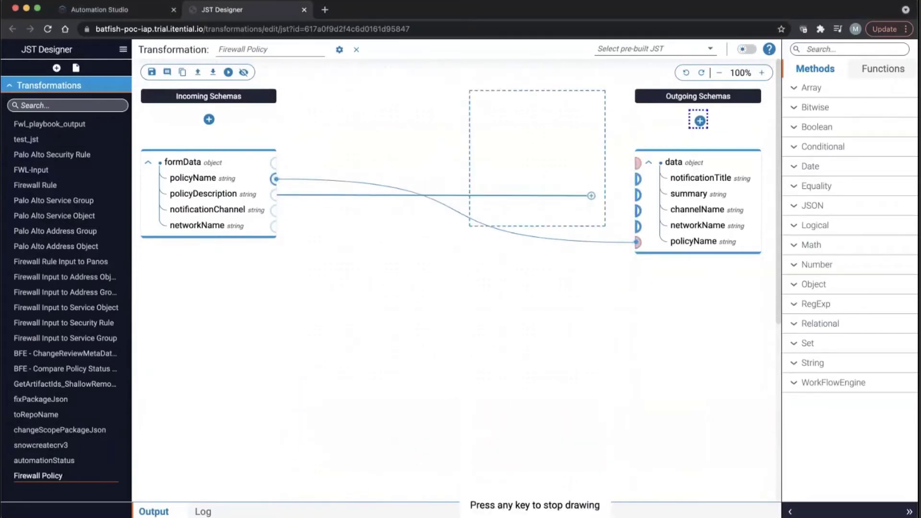
{"action": "left_click", "coordinate": [638, 195]}
Map notificationChannel to channelName, networkName to networkName, and the incoming policyName also to notificationTitle
{"action": "left_click", "coordinate": [275, 212]}
{"action": "left_click", "coordinate": [638, 212]}
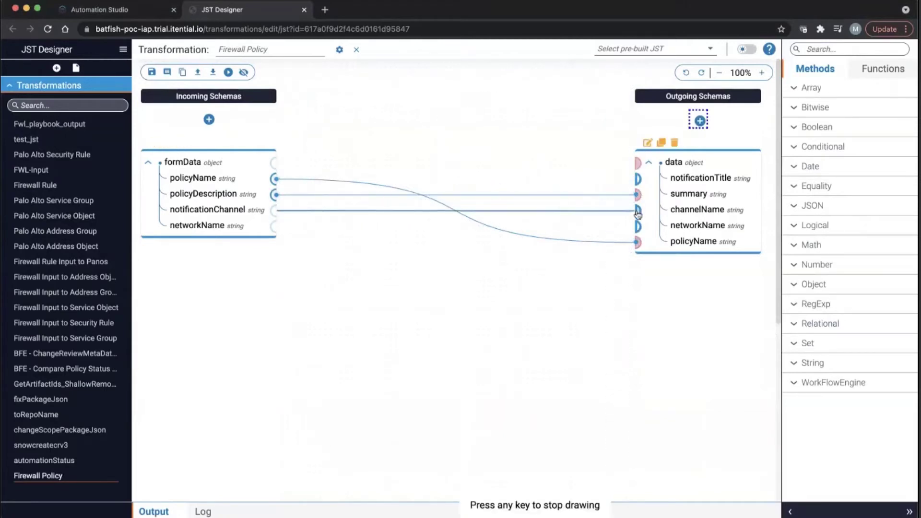
{"action": "left_click", "coordinate": [275, 227]}
{"action": "left_click", "coordinate": [637, 227]}
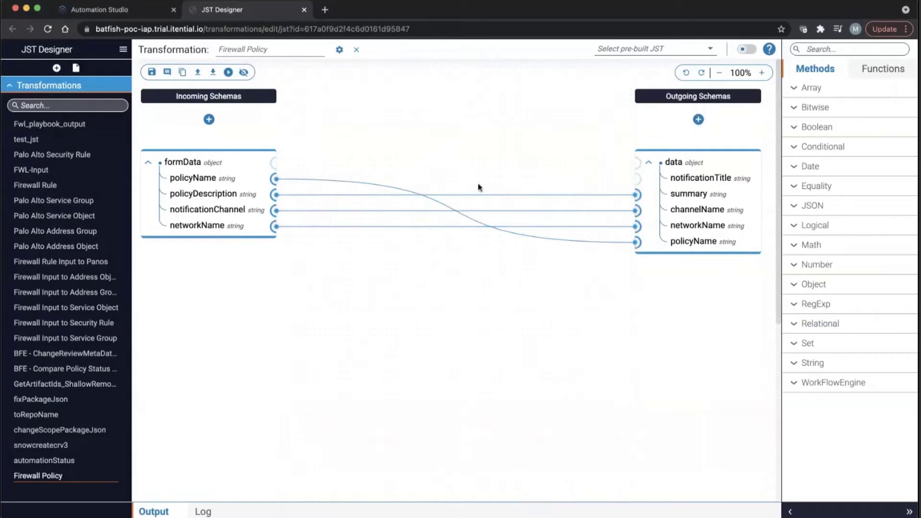
{"action": "left_click", "coordinate": [276, 181]}
{"action": "left_click", "coordinate": [636, 179]}
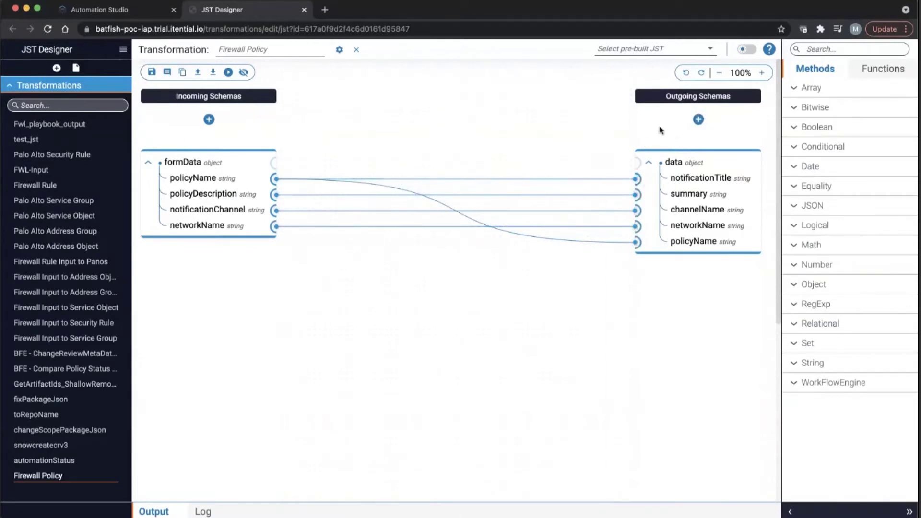
Save the Firewall Policy transformation and run it to check its output
{"action": "left_click", "coordinate": [152, 71]}
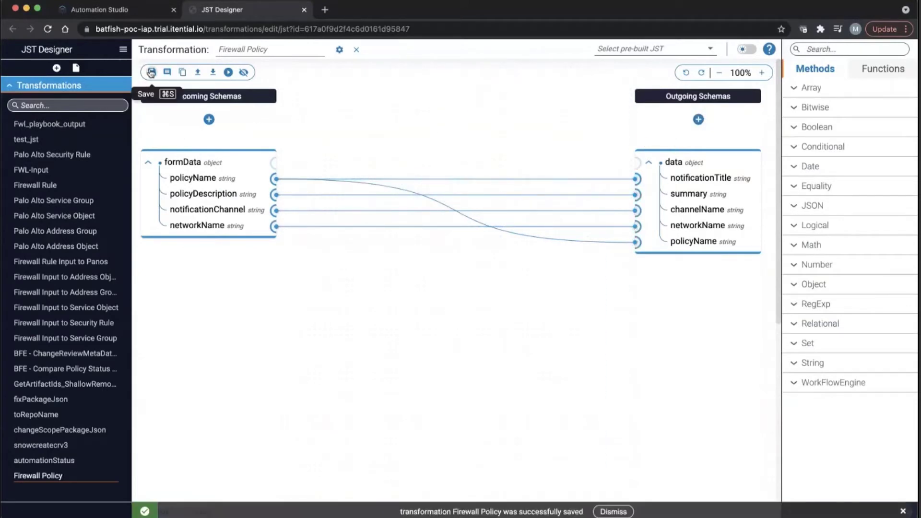
{"action": "left_click", "coordinate": [228, 72]}
{"action": "left_click", "coordinate": [289, 444]}
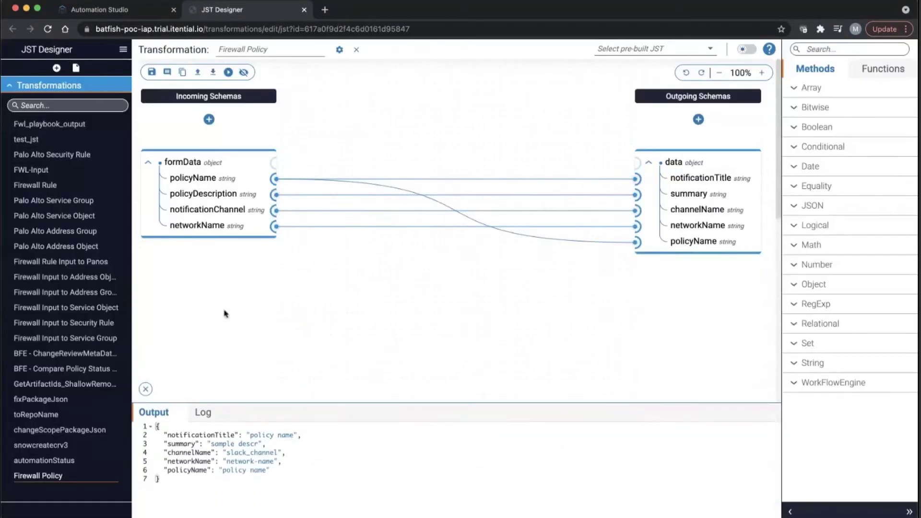
Switch to Automation Studio and create a Gen 1 workflow named "Closed Loop Firewall Policy"
{"action": "left_click", "coordinate": [122, 50]}
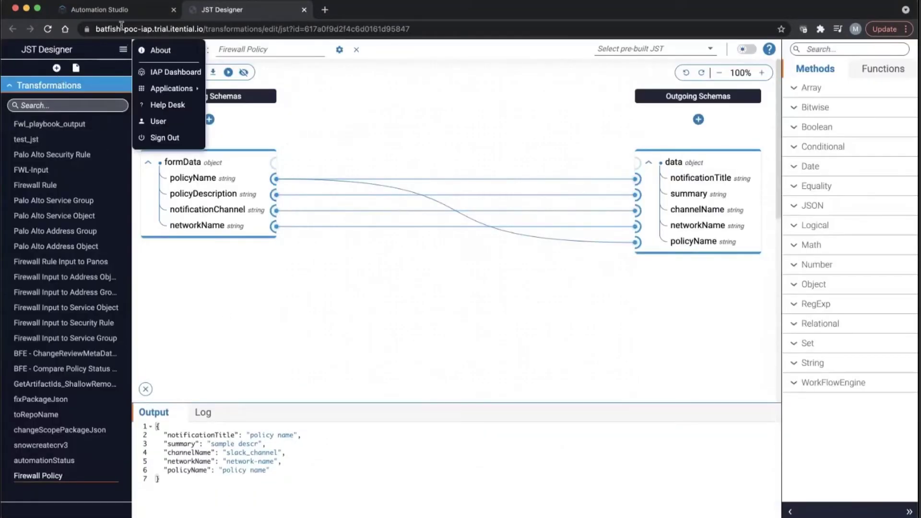
{"action": "left_click", "coordinate": [124, 10]}
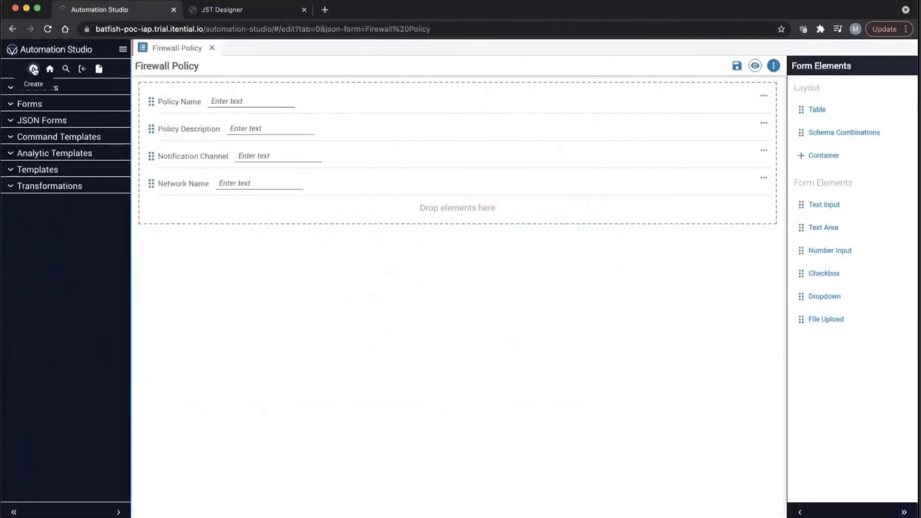
{"action": "left_click", "coordinate": [33, 70]}
{"action": "left_click", "coordinate": [378, 203]}
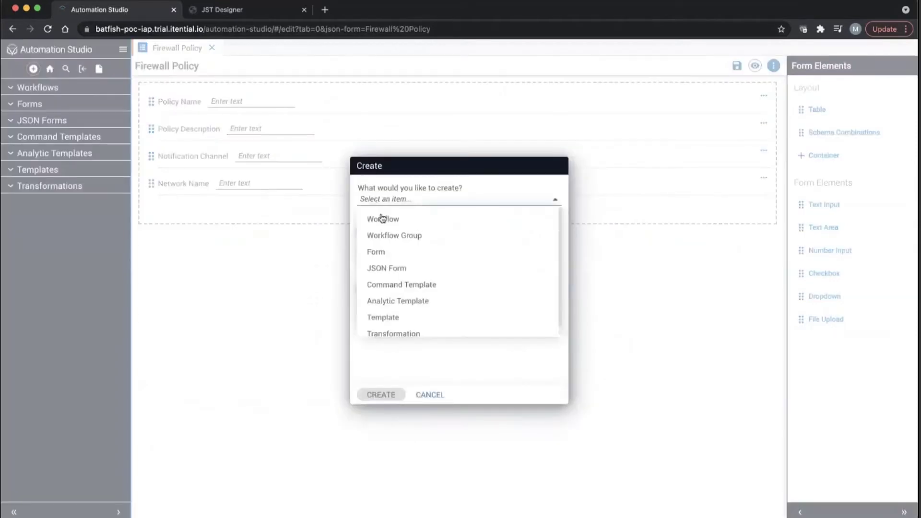
{"action": "left_click", "coordinate": [384, 216]}
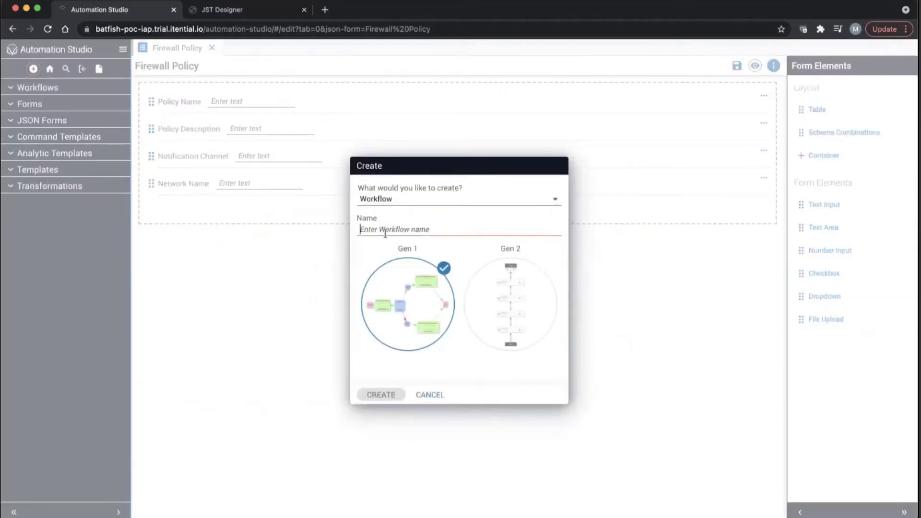
{"action": "type", "text": "Firewall Policy"}
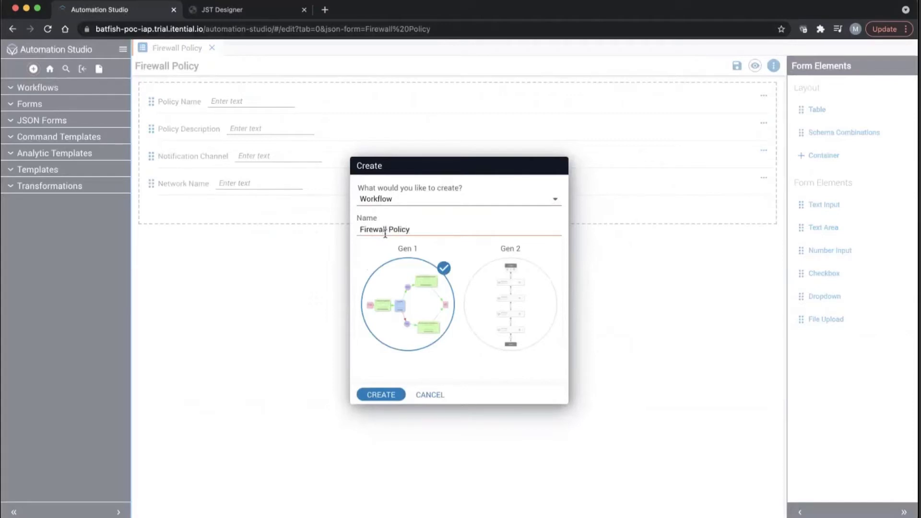
{"action": "type", "text": "Closed-Loop"}
{"action": "left_click", "coordinate": [370, 393]}
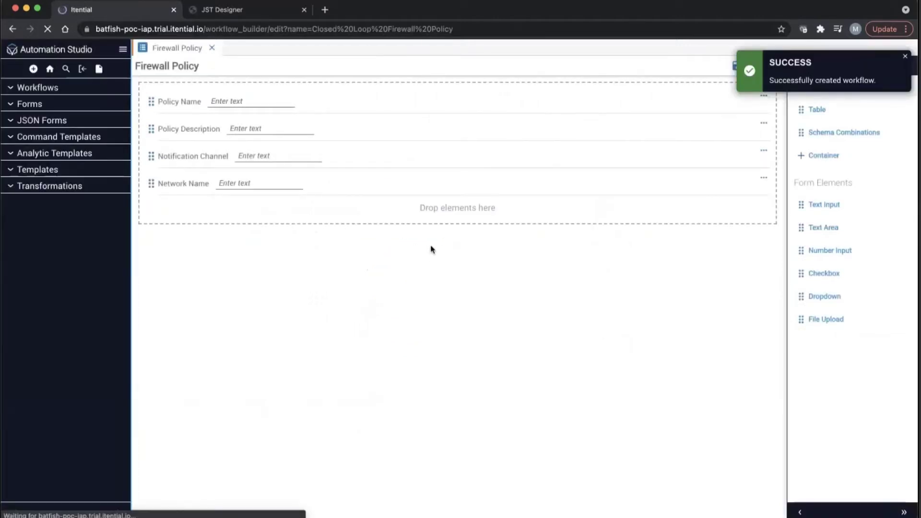
Add a JSON Transformation task to the workflow canvas and place it just after START
{"action": "left_click", "coordinate": [816, 53]}
{"action": "type", "text": "transformation"}
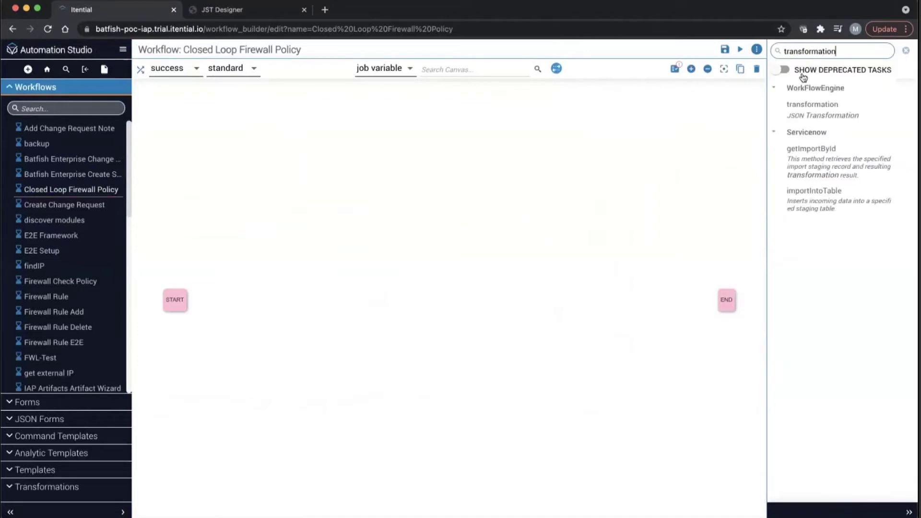
{"action": "left_click", "coordinate": [777, 110]}
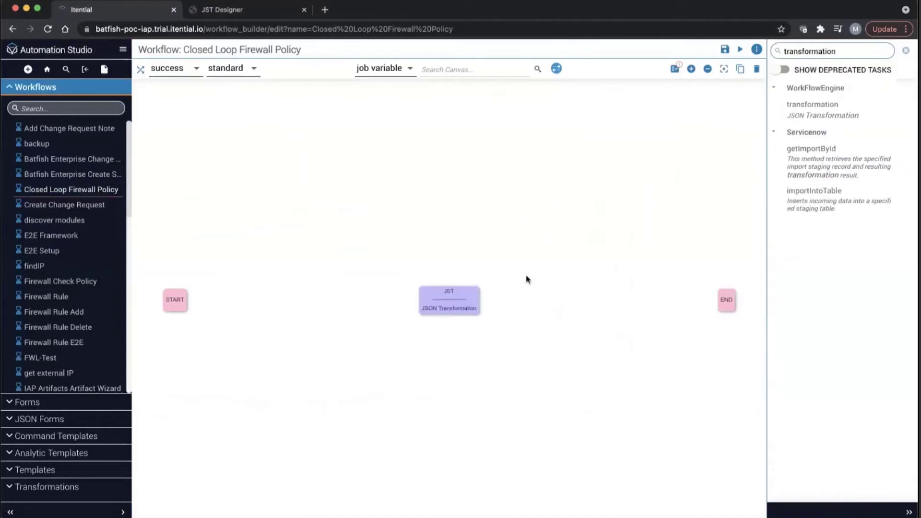
{"action": "left_click_drag", "start_coordinate": [455, 306], "coordinate": [269, 306]}
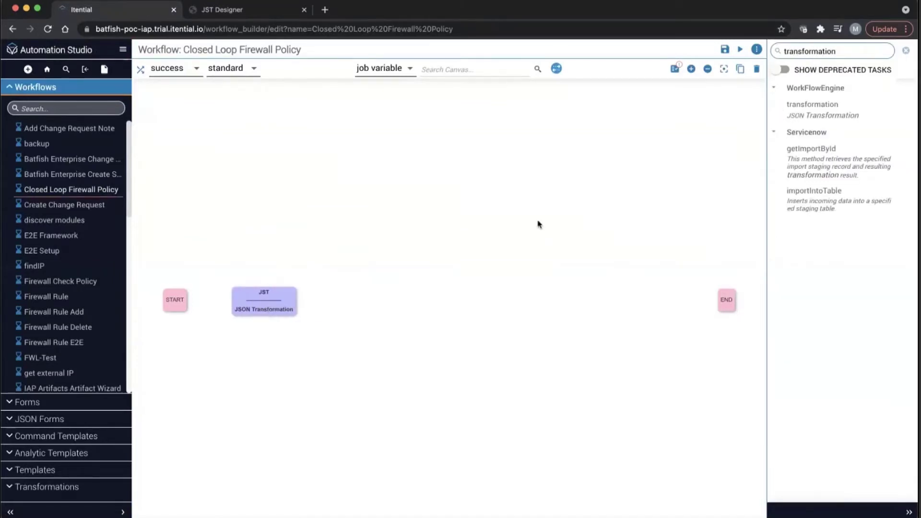
Add three childJob tasks and line them up between the JSON Transformation task and END
{"action": "double_click", "coordinate": [835, 50]}
{"action": "type", "text": "childjob"}
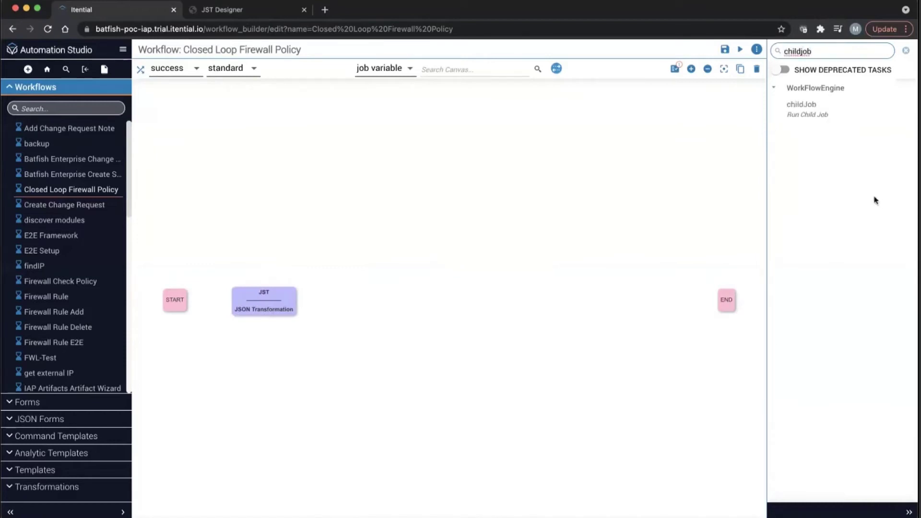
{"action": "left_click_drag", "start_coordinate": [801, 107], "coordinate": [352, 311]}
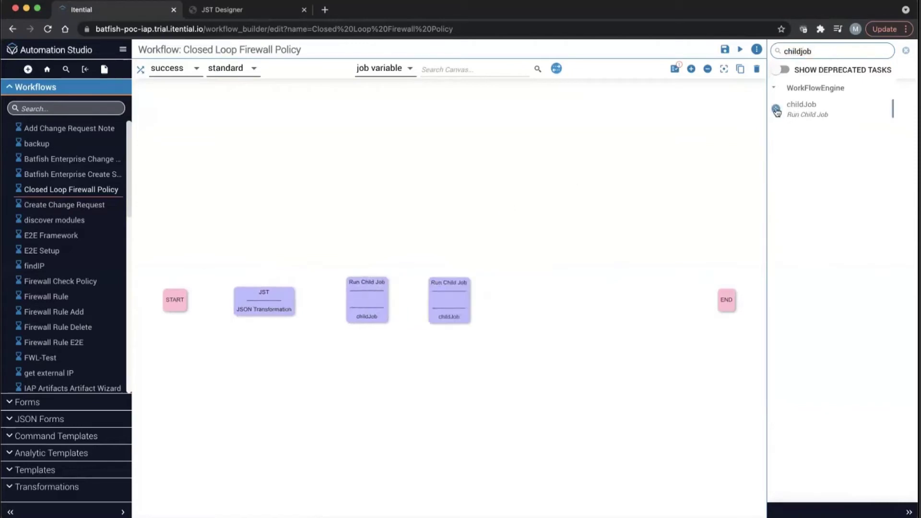
{"action": "double_click", "coordinate": [462, 294]}
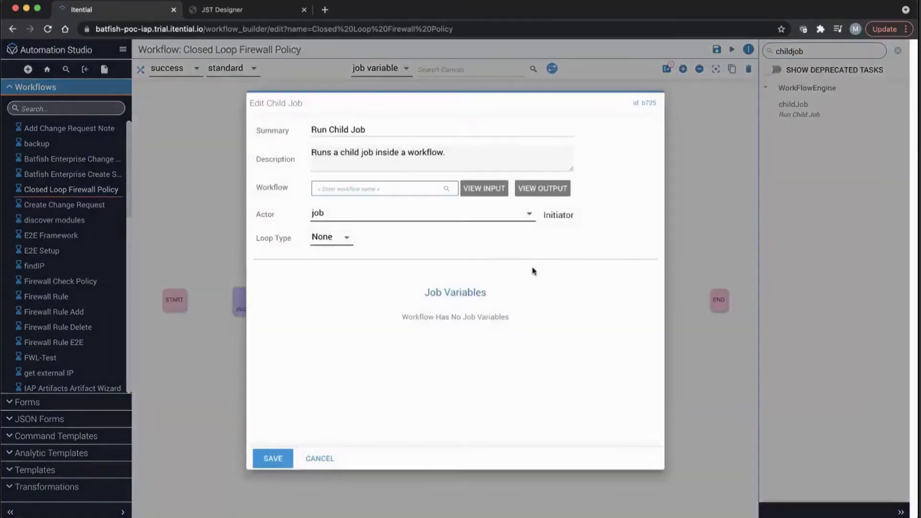
{"action": "left_click", "coordinate": [320, 459]}
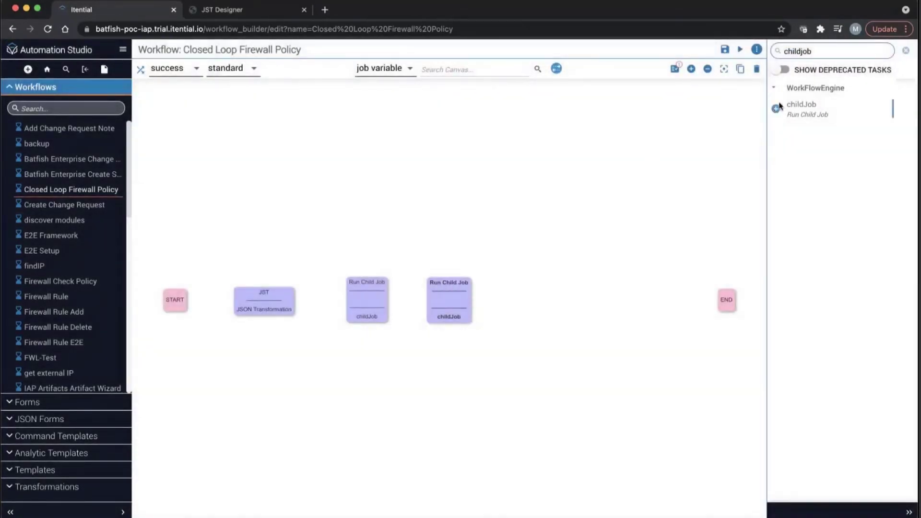
{"action": "left_click_drag", "start_coordinate": [452, 306], "coordinate": [528, 306]}
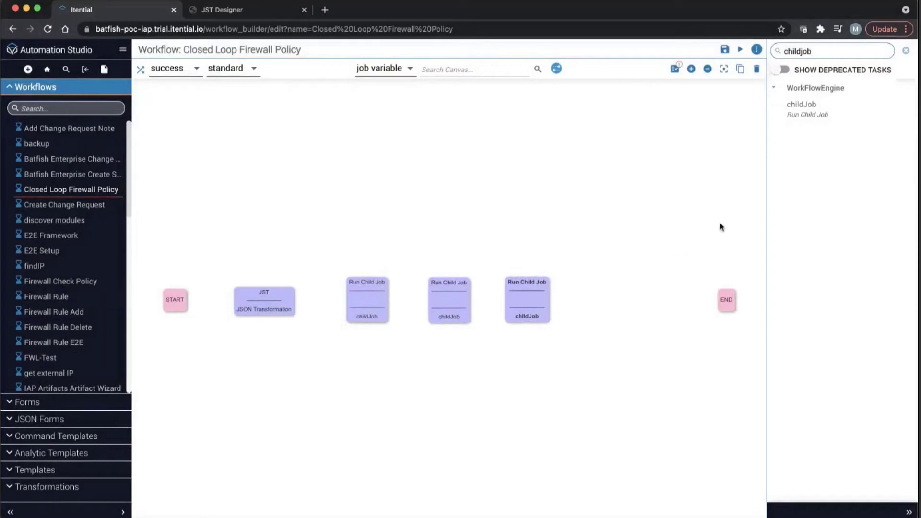
Connect START to the JSON Transformation task and set it to run the Firewall Policy transformation, taking formData from the job
{"action": "left_click_drag", "start_coordinate": [180, 303], "coordinate": [258, 298]}
{"action": "double_click", "coordinate": [258, 298]}
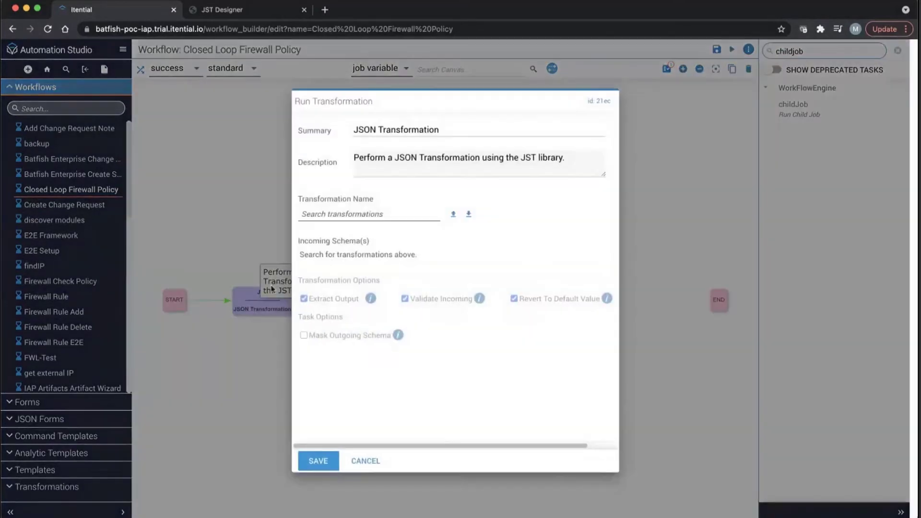
{"action": "left_click", "coordinate": [375, 215]}
{"action": "type", "text": "Firewall P"}
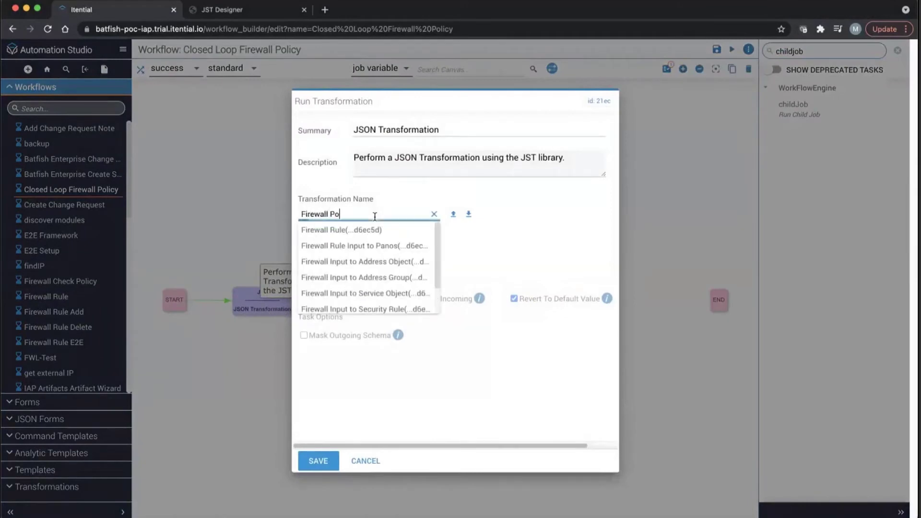
{"action": "type", "text": "o"}
{"action": "left_click", "coordinate": [356, 229]}
{"action": "left_click", "coordinate": [442, 270]}
{"action": "left_click", "coordinate": [445, 285]}
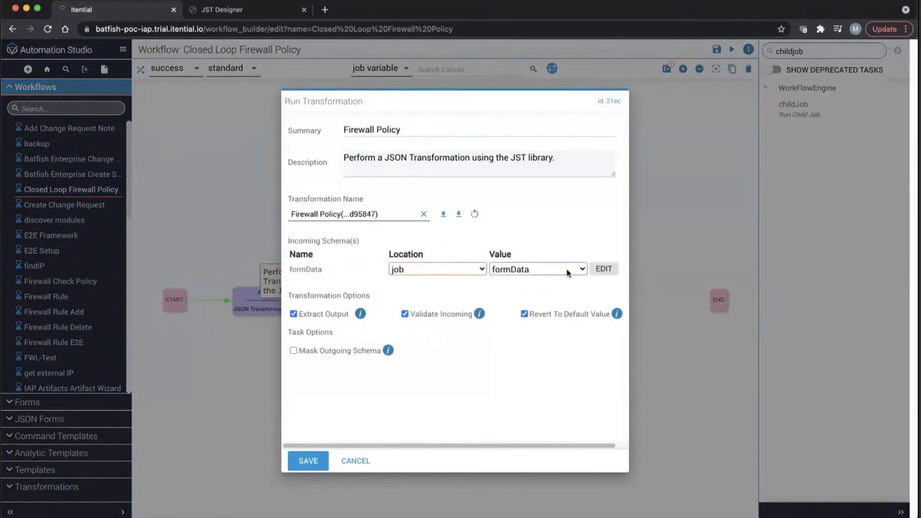
{"action": "left_click", "coordinate": [307, 461]}
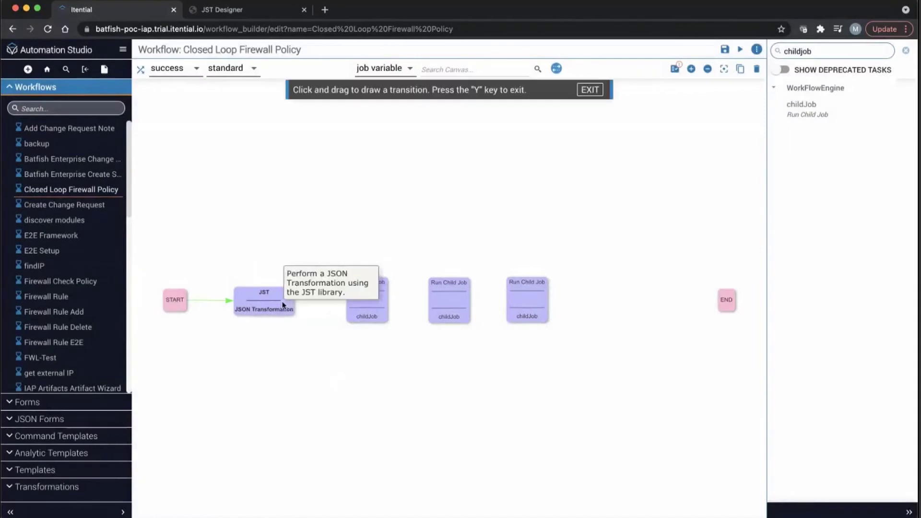
Connect the transformation to the first child job, assign the ServiceNow workflow and variable source, and set its summary to "Create Change Request (ServiceNow)"
{"action": "double_click", "coordinate": [369, 303]}
{"action": "type", "text": "servicenow"}
{"action": "left_click", "coordinate": [331, 201]}
{"action": "left_click", "coordinate": [395, 331]}
{"action": "left_click", "coordinate": [391, 350]}
{"action": "triple_click", "coordinate": [328, 126]}
{"action": "type", "text": "Create Change Request (ServiceNow)"}
{"action": "left_click", "coordinate": [264, 461]}
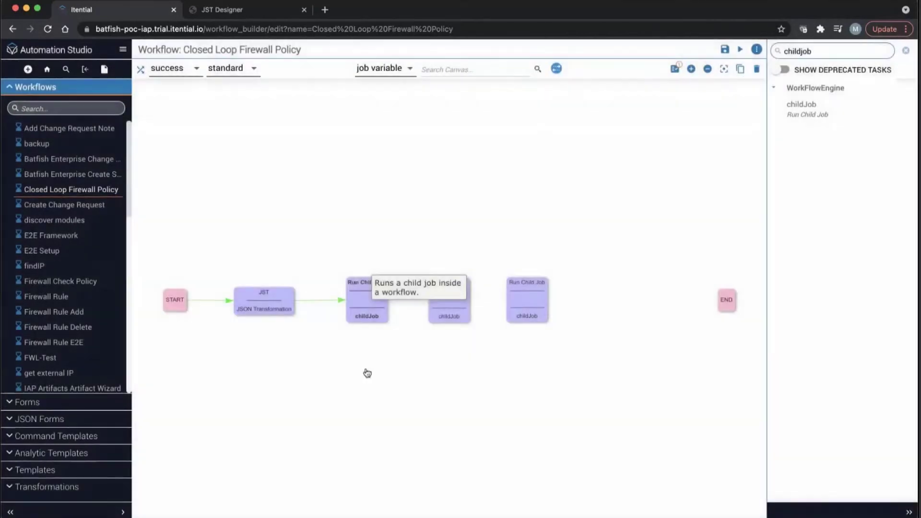
Connect the change request task to the second child job and assign the Slack Message workflow, sourcing attachments and text from Firewall Policy
{"action": "left_click_drag", "start_coordinate": [435, 301], "coordinate": [451, 298]}
{"action": "key", "text": "t"}
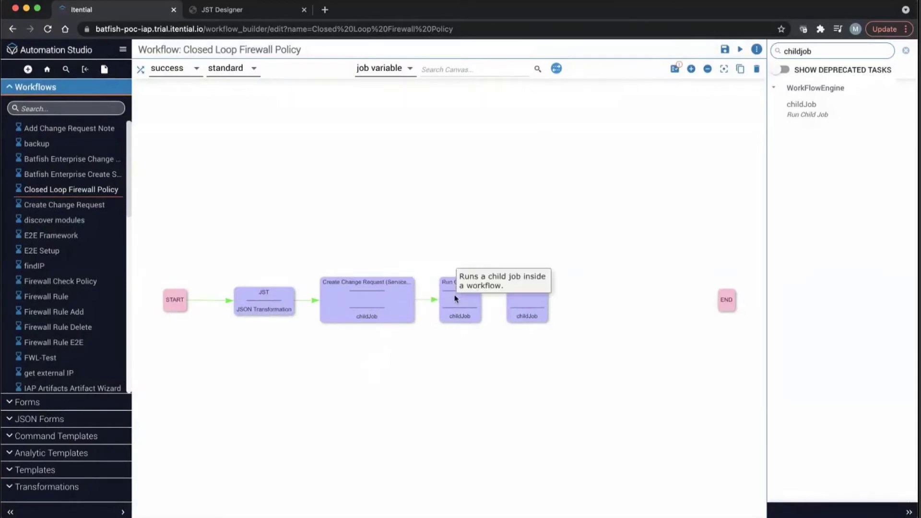
{"action": "double_click", "coordinate": [456, 296]}
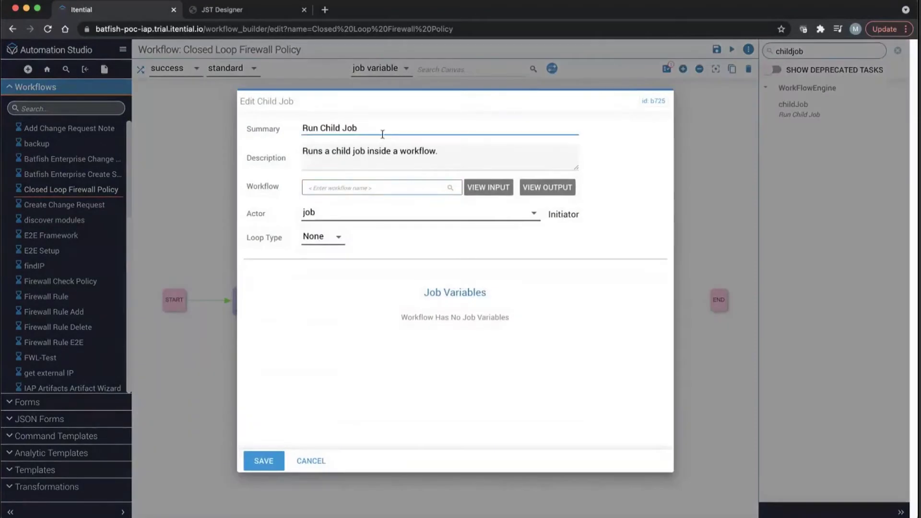
{"action": "type", "text": "slack"}
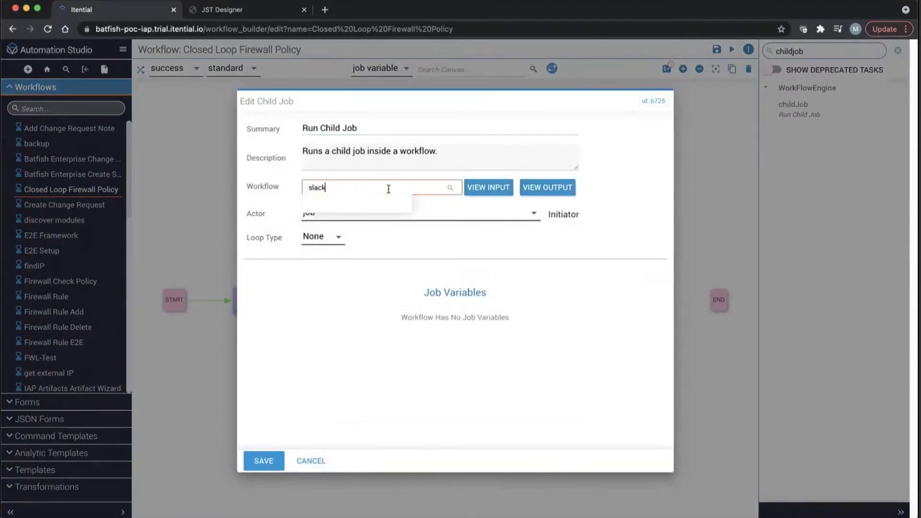
{"action": "left_click", "coordinate": [349, 204]}
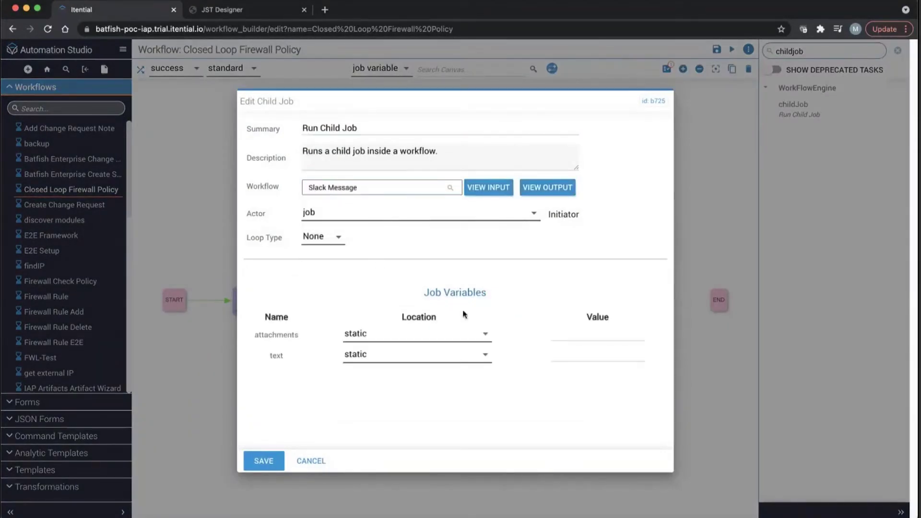
{"action": "left_click", "coordinate": [471, 339]}
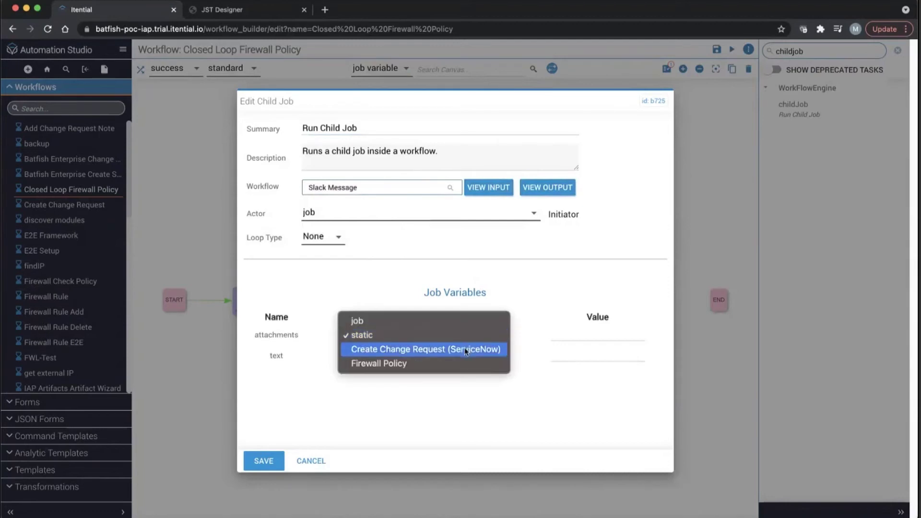
{"action": "left_click", "coordinate": [460, 363]}
{"action": "left_click", "coordinate": [443, 381]}
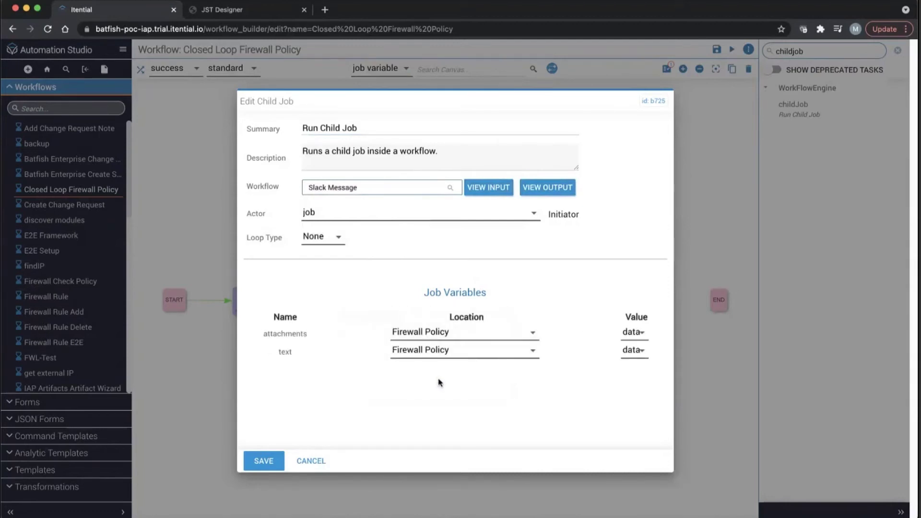
Set the Slack child job's summary to "Send Notification (Slack)" and save the task
{"action": "triple_click", "coordinate": [341, 130]}
{"action": "type", "text": "S"}
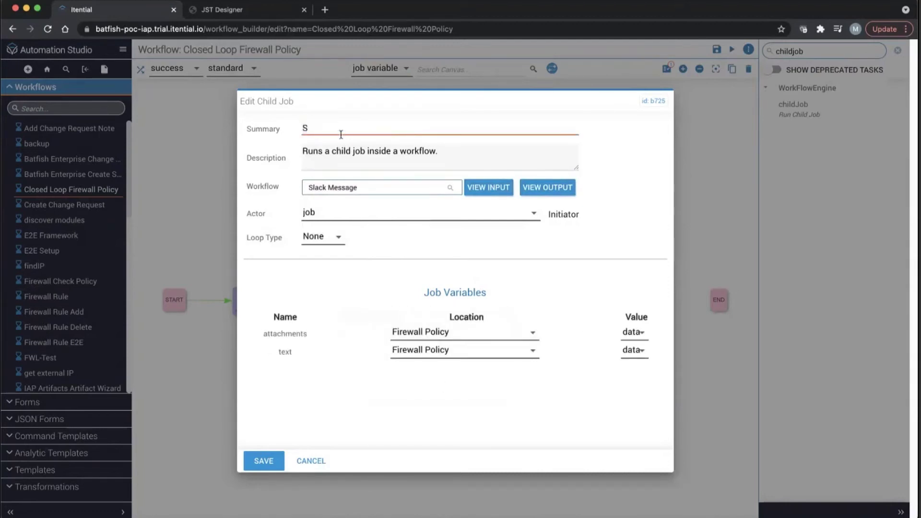
{"action": "type", "text": "Send Notification (Slack)"}
{"action": "left_click", "coordinate": [265, 461]}
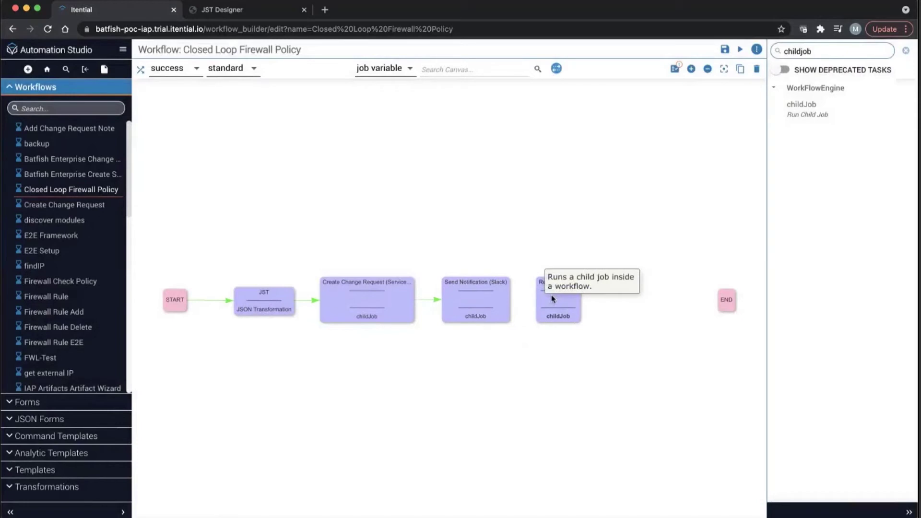
Add a stub task to the canvas and connect it after the Send Notification (Slack) task
{"action": "double_click", "coordinate": [805, 52]}
{"action": "type", "text": "stub"}
{"action": "left_click_drag", "start_coordinate": [794, 104], "coordinate": [638, 205]}
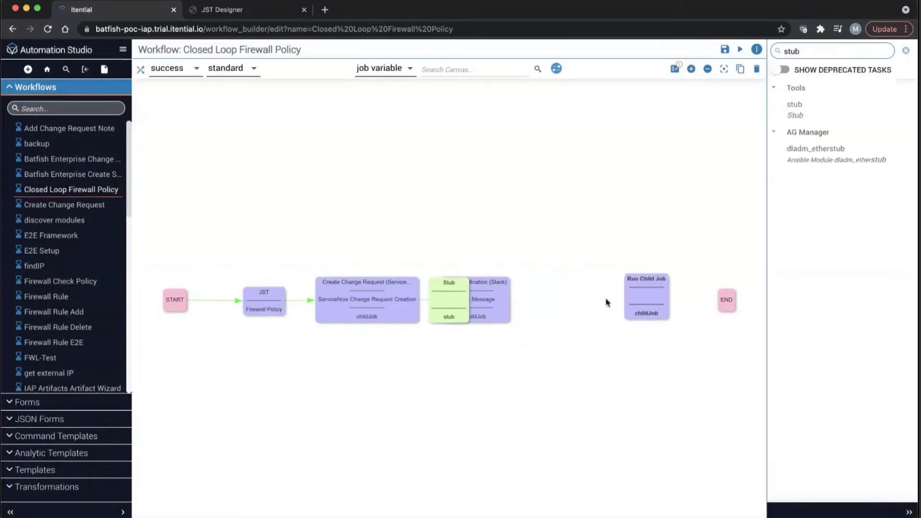
{"action": "key", "text": "y"}
Set the stub's summary to "Create Change Review (Batfish Enterprise)" and its type to success, and save the task
{"action": "double_click", "coordinate": [563, 306]}
{"action": "double_click", "coordinate": [331, 123]}
{"action": "type", "text": "Create Changeate Change Review (Batfish Enterprise)"}
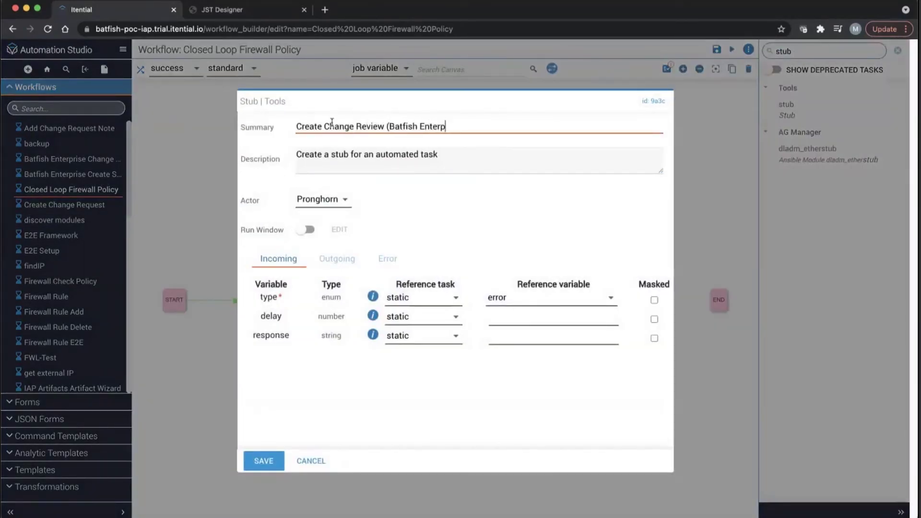
{"action": "left_click", "coordinate": [494, 299]}
{"action": "left_click", "coordinate": [508, 312]}
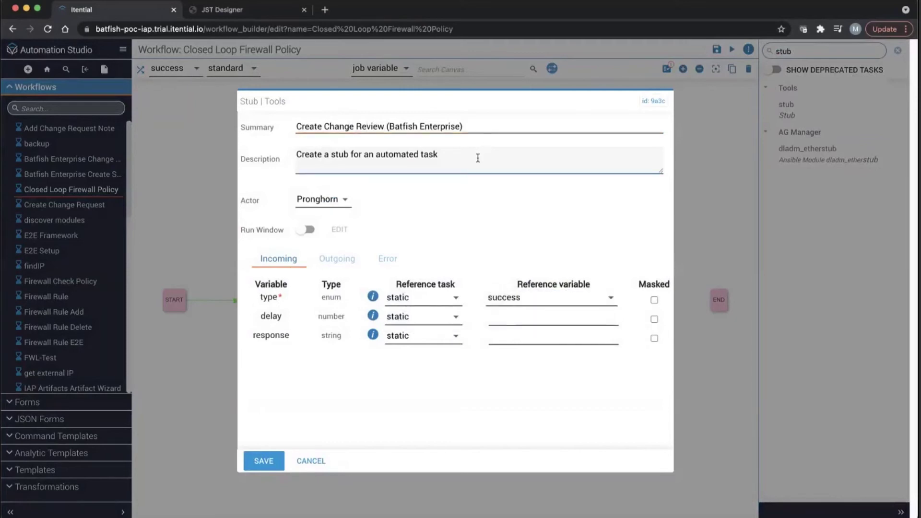
{"action": "left_click", "coordinate": [264, 461]}
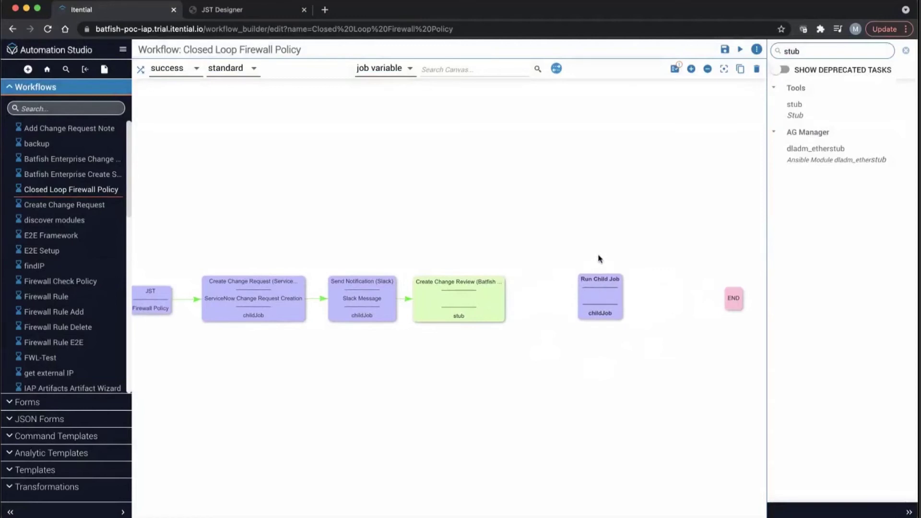
Assign the Batfish Enterprise Change Review Results workflow to the third child job, sourcing changeId and networkName from Firewall Policy
{"action": "double_click", "coordinate": [601, 298]}
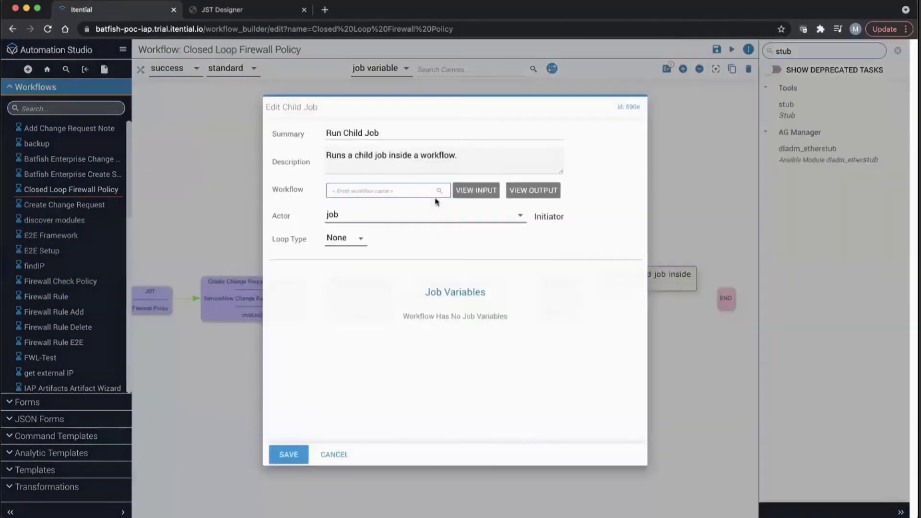
{"action": "left_click", "coordinate": [435, 184]}
{"action": "type", "text": "batfish"}
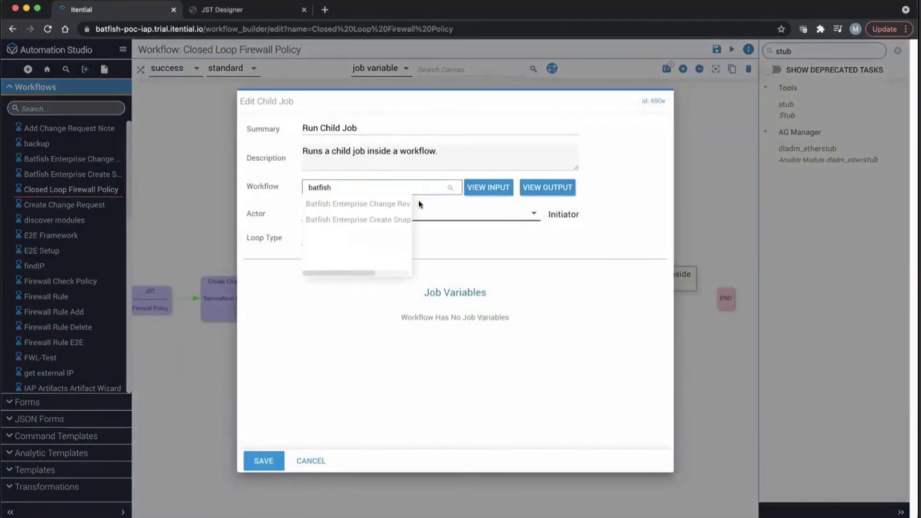
{"action": "left_click", "coordinate": [391, 205]}
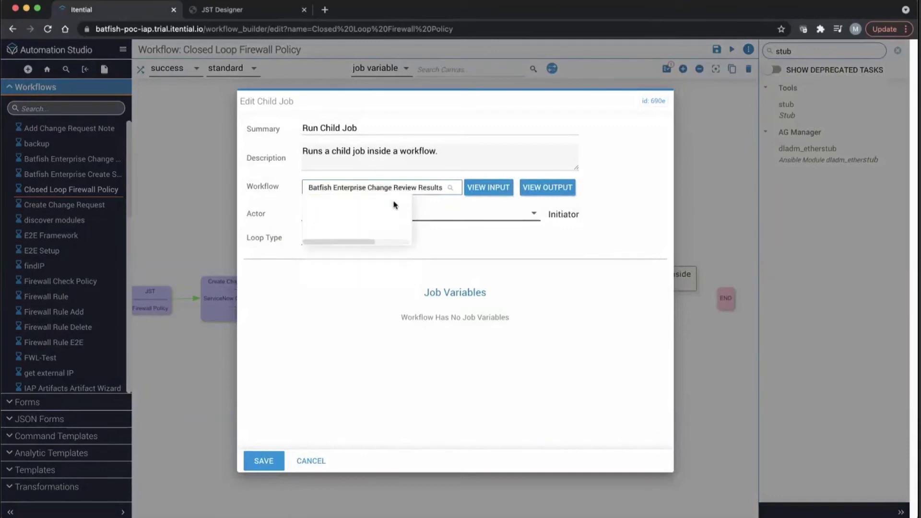
{"action": "left_click", "coordinate": [485, 336]}
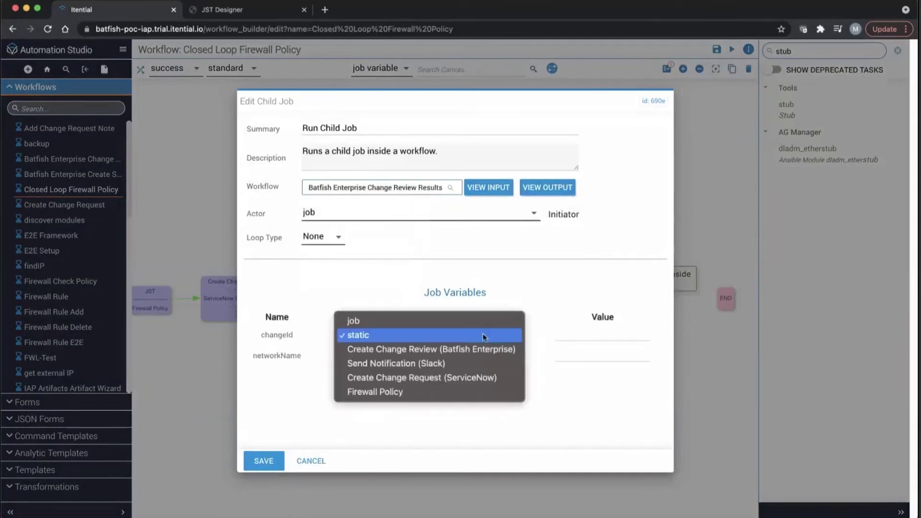
{"action": "left_click", "coordinate": [466, 388]}
{"action": "left_click", "coordinate": [464, 357]}
{"action": "left_click", "coordinate": [453, 409]}
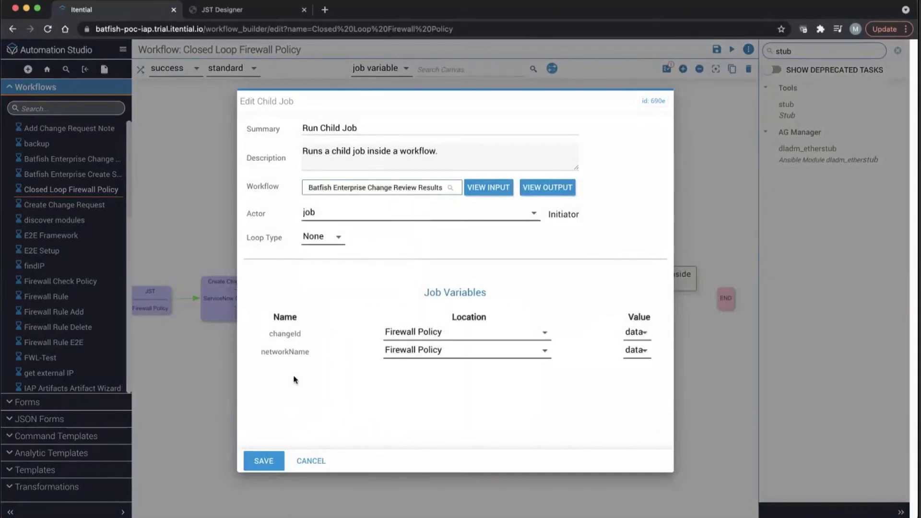
Set the third child job's summary to "Batfish Enterprise - Change Review Results" and save the task
{"action": "double_click", "coordinate": [354, 128]}
{"action": "key", "text": "ctrl+a"}
{"action": "type", "text": "Batfish Ente"}
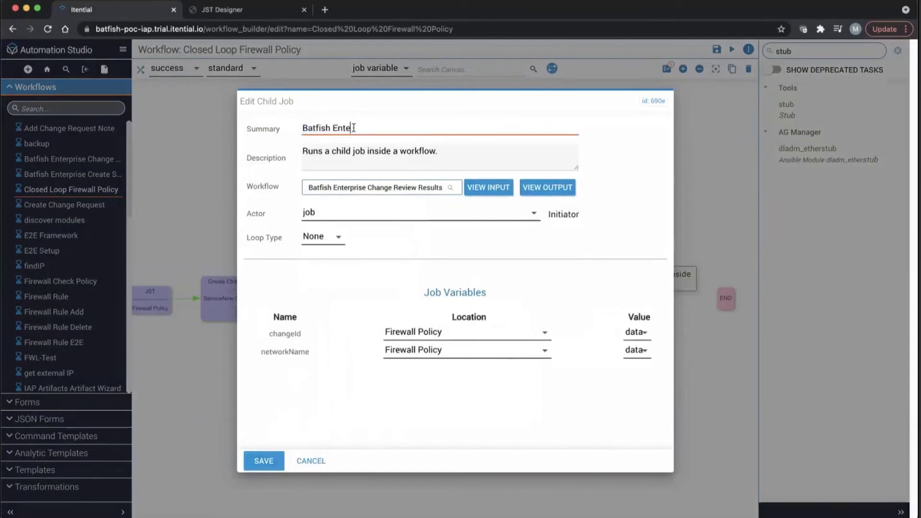
{"action": "type", "text": "rprise - Change Review Results"}
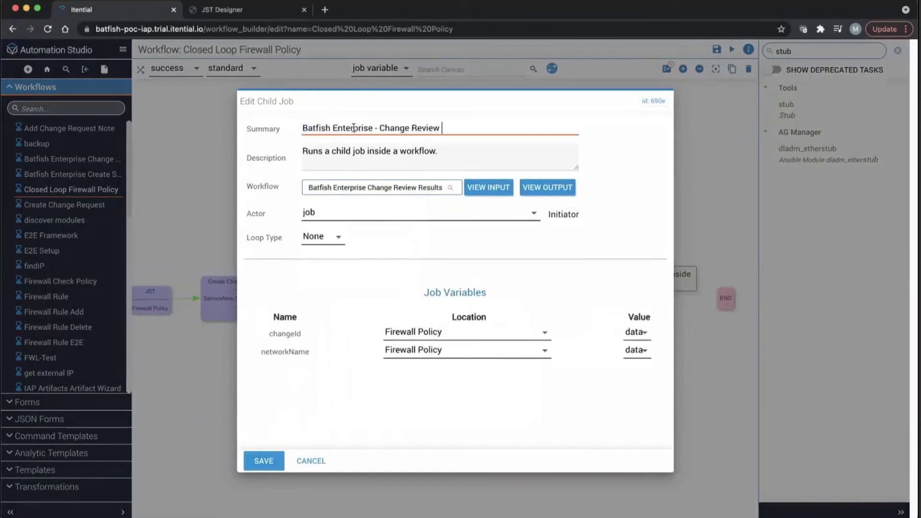
{"action": "left_click", "coordinate": [264, 461]}
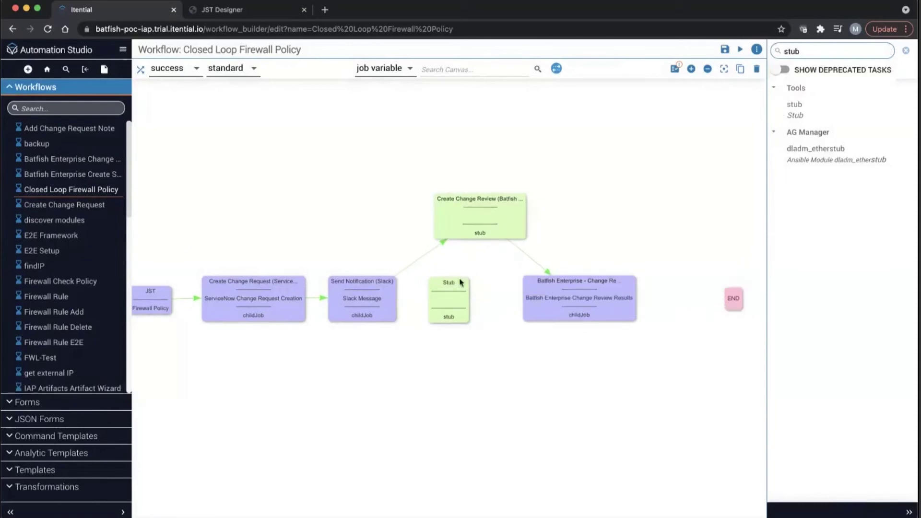
Position the second stub after the Change Review Results child job and set its summary to "Network Change"
{"action": "left_click_drag", "start_coordinate": [480, 219], "coordinate": [464, 300]}
{"action": "left_click_drag", "start_coordinate": [565, 300], "coordinate": [658, 301]}
{"action": "double_click", "coordinate": [512, 303]}
{"action": "double_click", "coordinate": [376, 126]}
{"action": "type", "text": "N"}
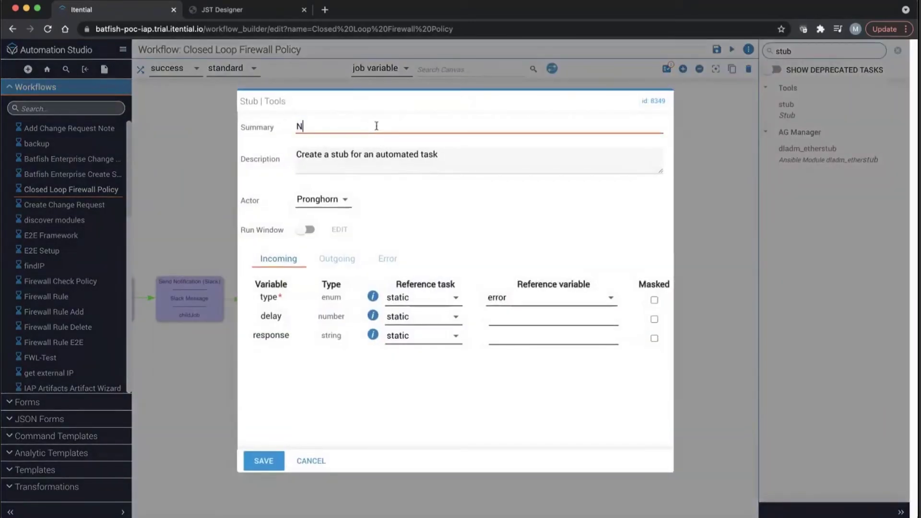
{"action": "type", "text": "etwork Change"}
Set the Network Change stub's description to "stub for firewall change" and its type to success, and save the task
{"action": "triple_click", "coordinate": [456, 162]}
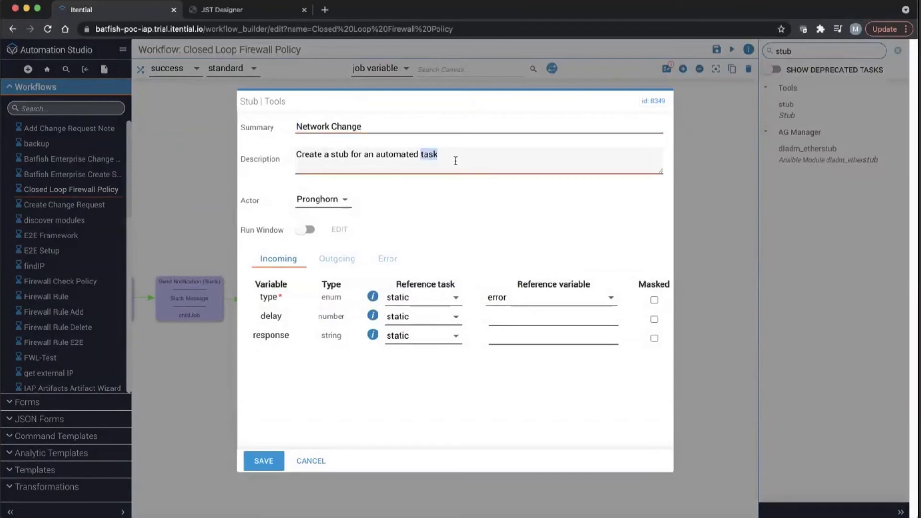
{"action": "type", "text": "stub for firewall change"}
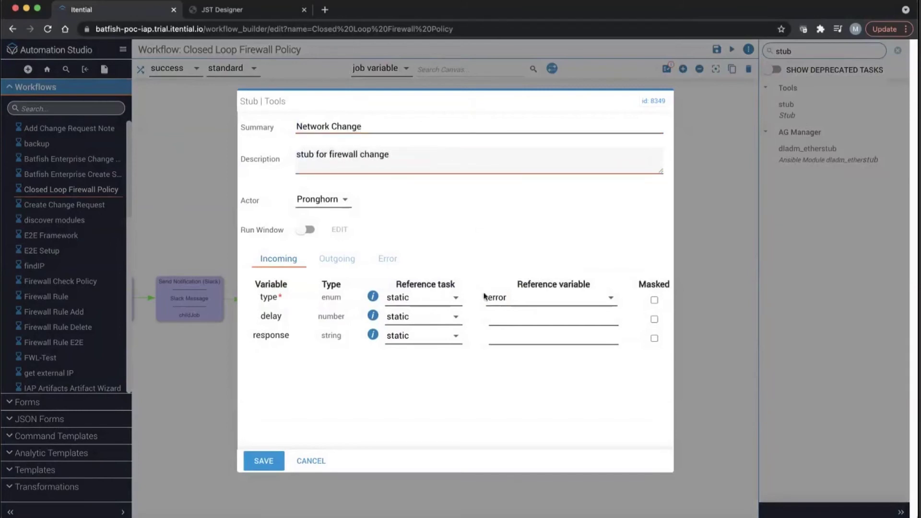
{"action": "left_click", "coordinate": [484, 296]}
{"action": "left_click", "coordinate": [507, 317]}
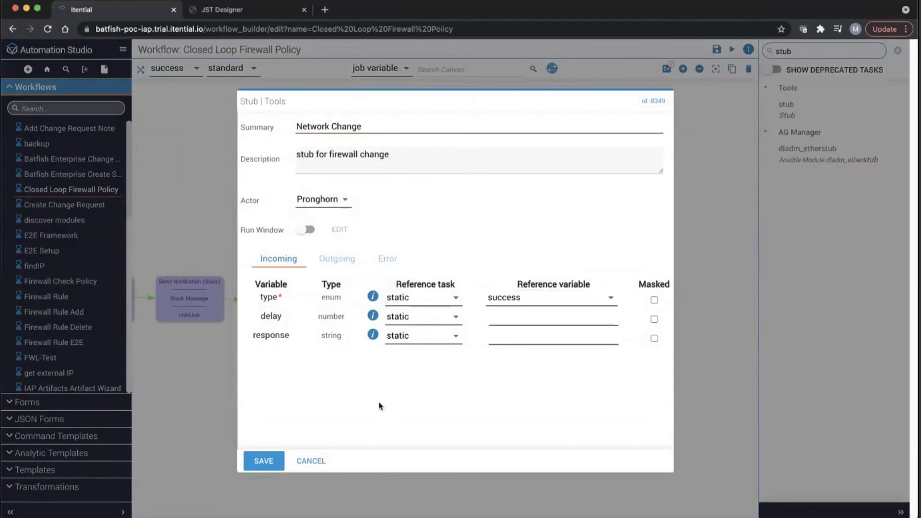
{"action": "left_click", "coordinate": [281, 453]}
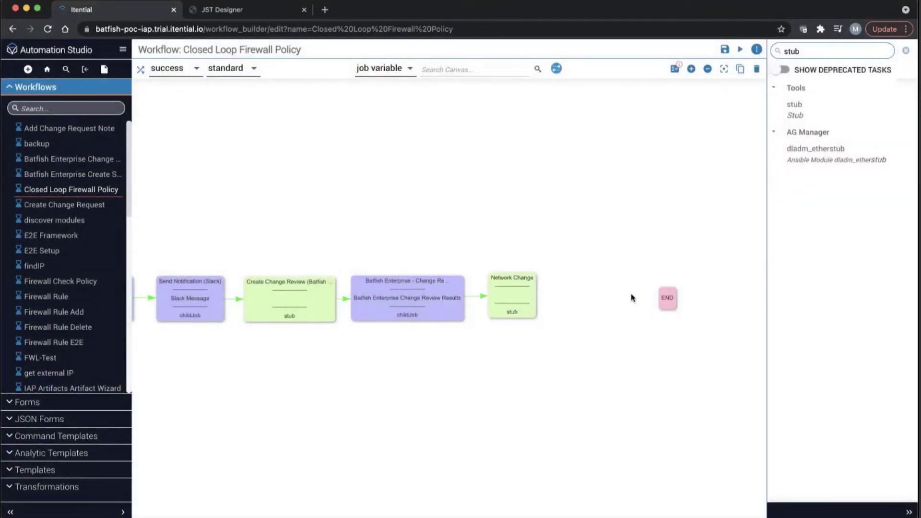
Duplicate the Change Review Results child job and connect the copy between the Network Change stub and END
{"action": "left_click", "coordinate": [740, 69]}
{"action": "left_click_drag", "start_coordinate": [487, 296], "coordinate": [641, 291]}
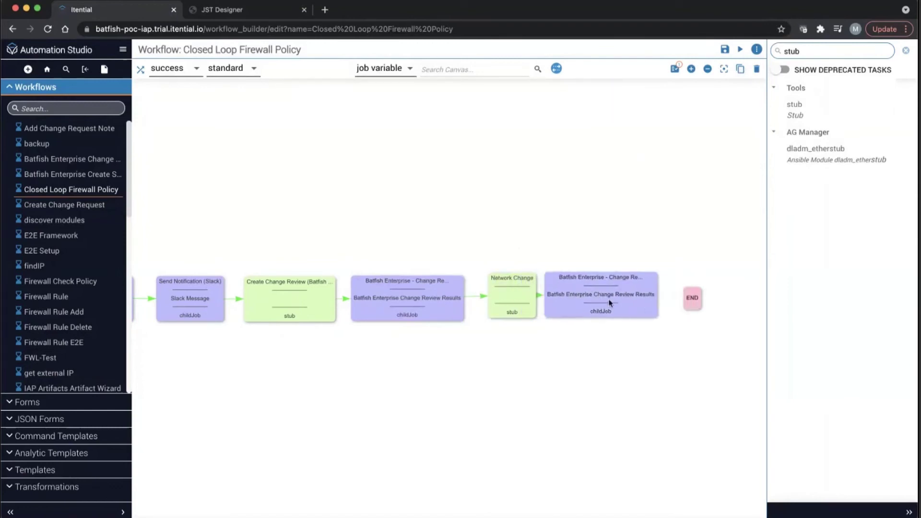
{"action": "key", "text": "y"}
{"action": "key", "text": "y"}
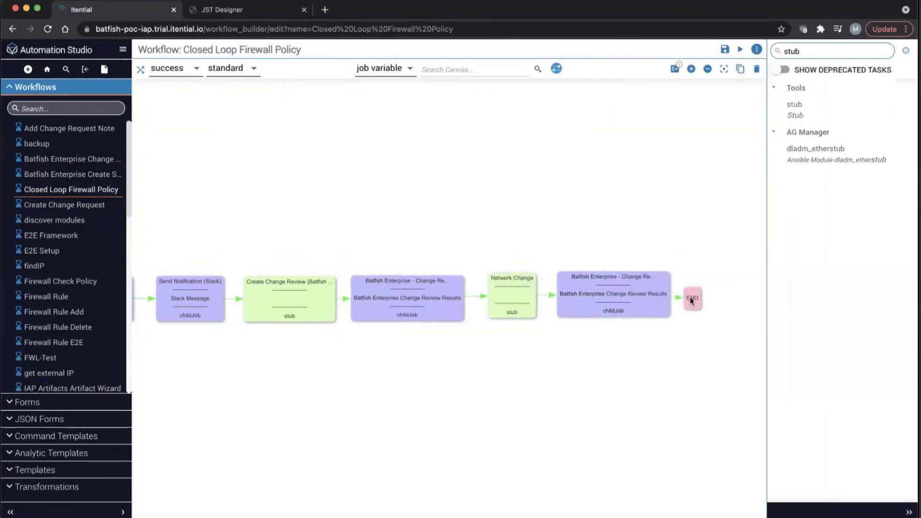
Set the duplicated child job's summary to "Batfish Enterprise - Create Snapshot" and assign it the Batfish Enterprise Create Snapshot workflow
{"action": "double_click", "coordinate": [641, 295]}
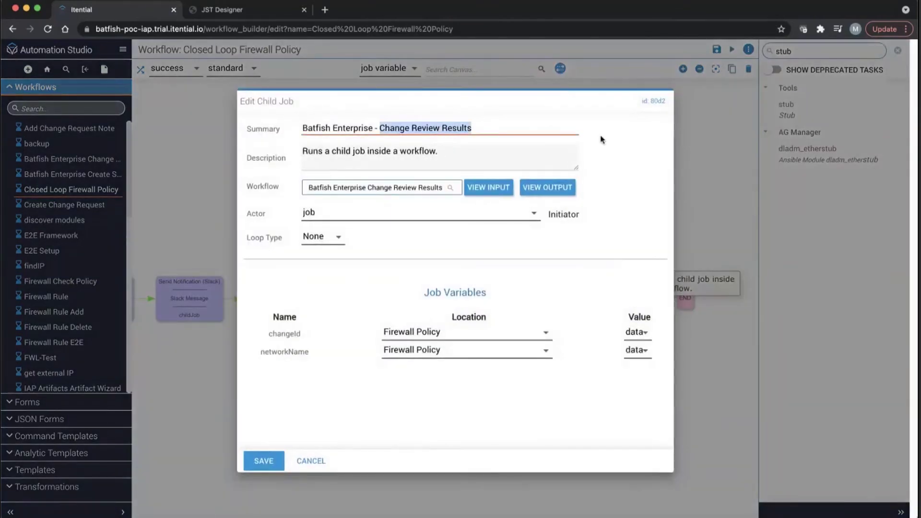
{"action": "type", "text": "Create Snapshot"}
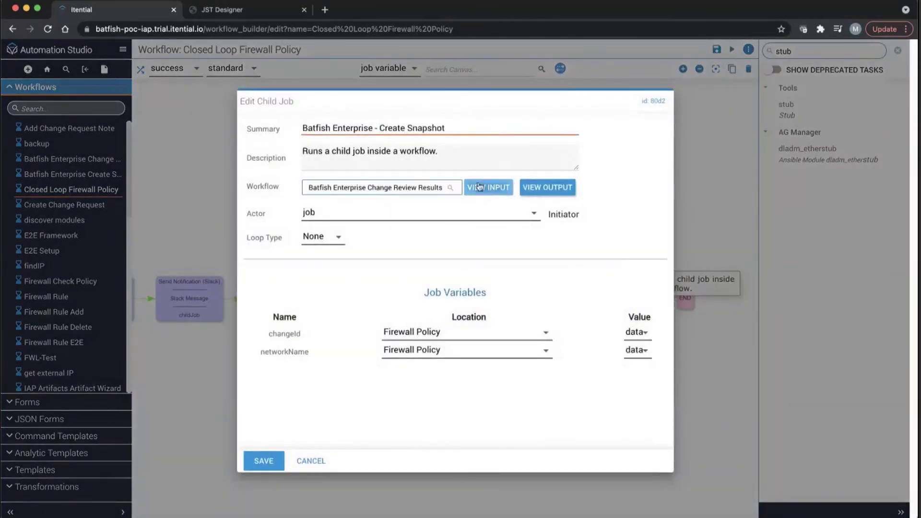
{"action": "triple_click", "coordinate": [403, 186]}
{"action": "key", "text": "BackSpace"}
{"action": "type", "text": "batfish"}
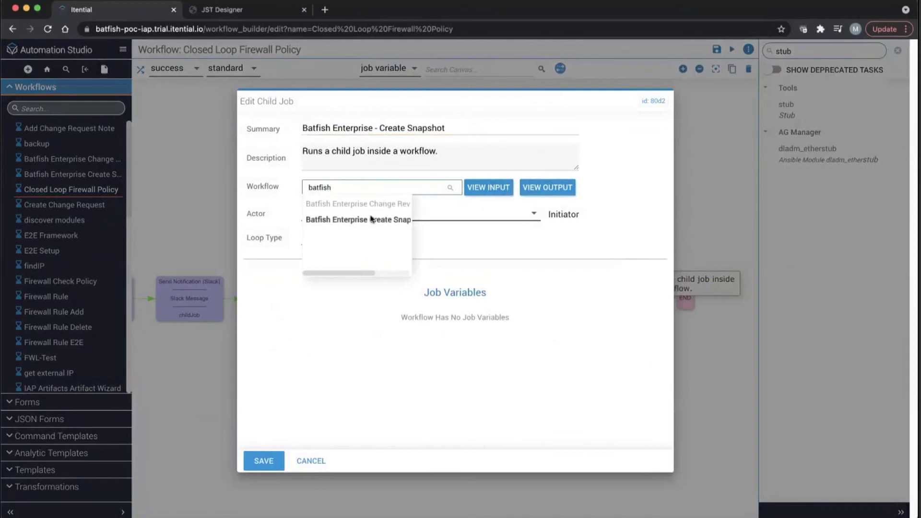
{"action": "left_click", "coordinate": [383, 220]}
Source the snapshot job's bfNetwork, deviceName and configFile variables from Firewall Policy, and save the task and the workflow
{"action": "left_click", "coordinate": [496, 338]}
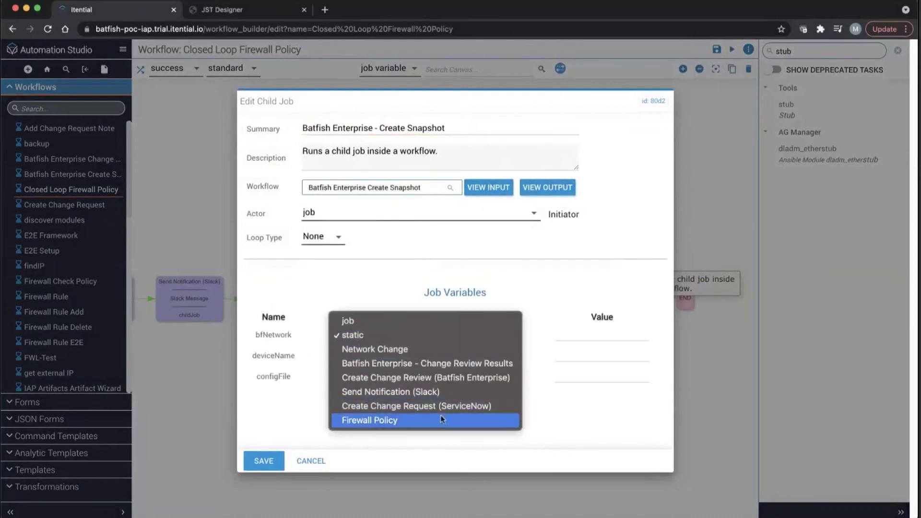
{"action": "left_click", "coordinate": [412, 424]}
{"action": "left_click", "coordinate": [430, 354]}
{"action": "left_click", "coordinate": [411, 446]}
{"action": "left_click", "coordinate": [413, 373]}
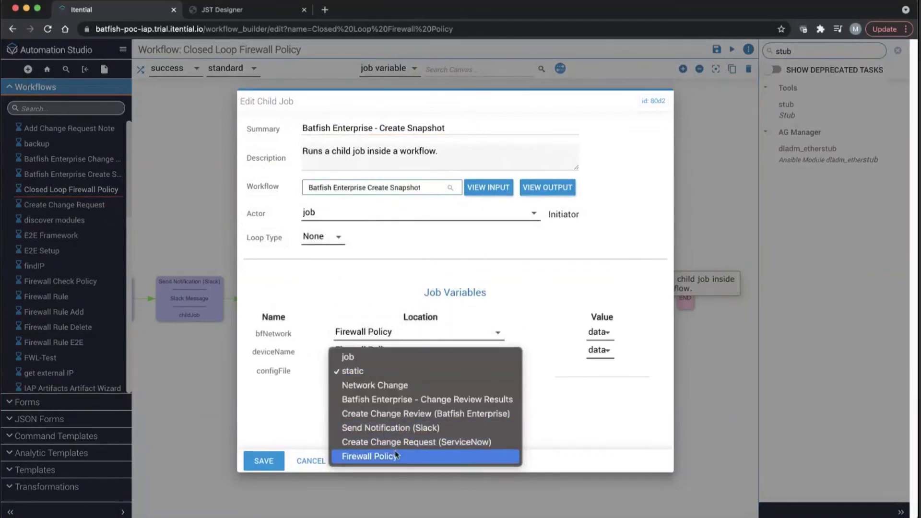
{"action": "left_click", "coordinate": [390, 453]}
{"action": "left_click", "coordinate": [267, 462]}
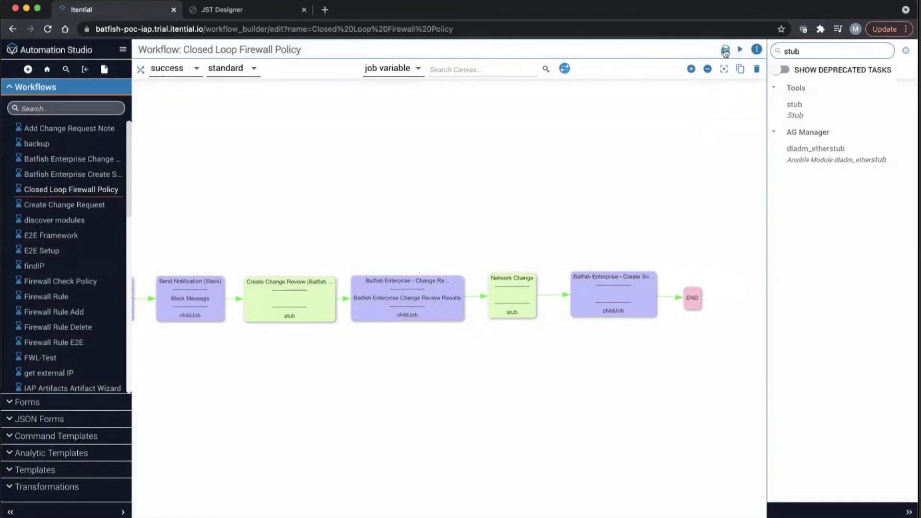
{"action": "left_click", "coordinate": [725, 50]}
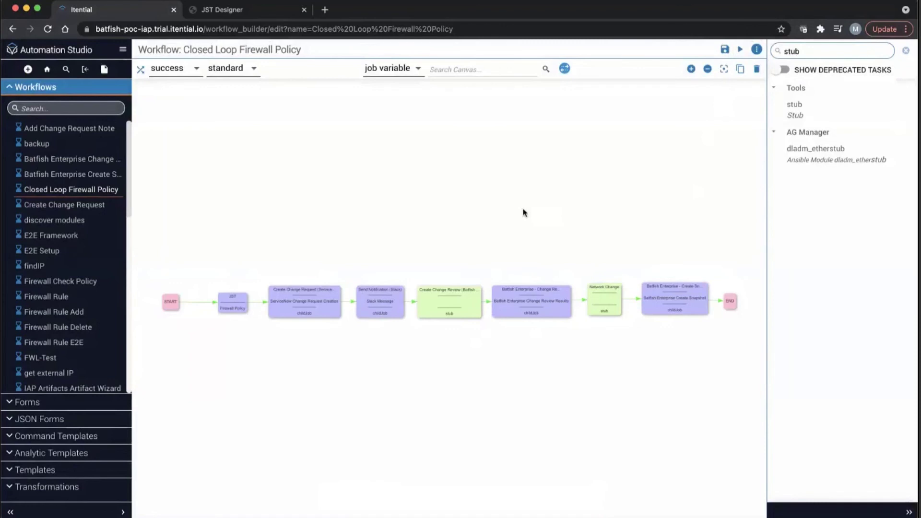
Switch to Operations Manager and create an automation named "Firewall Policy"
{"action": "left_click", "coordinate": [123, 50]}
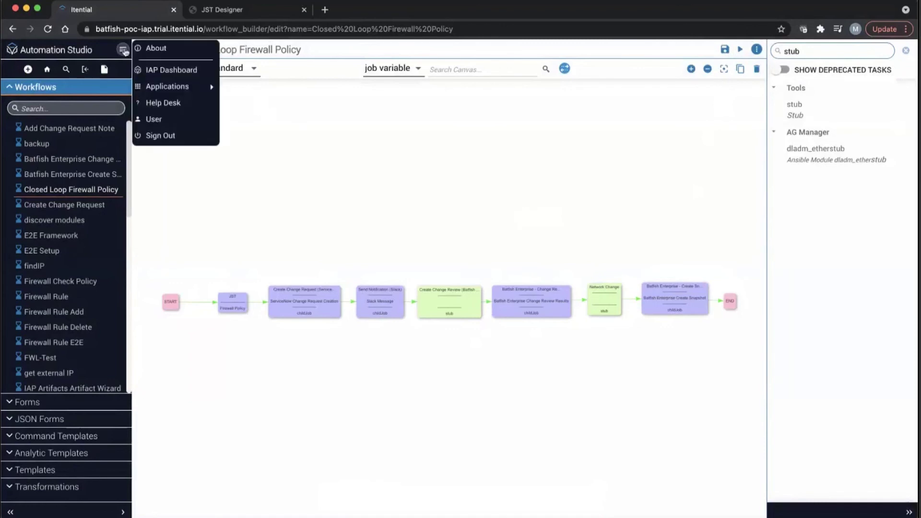
{"action": "mouse_move", "coordinate": [201, 86]}
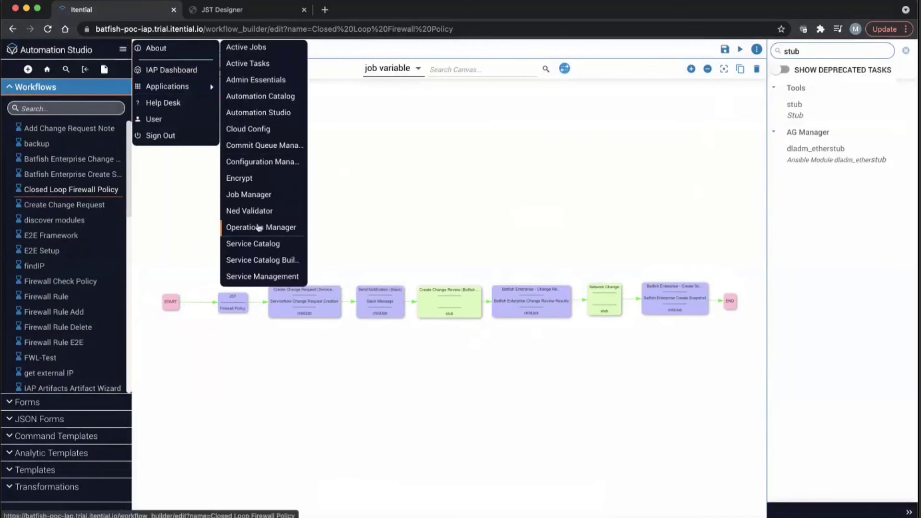
{"action": "left_click", "coordinate": [259, 227]}
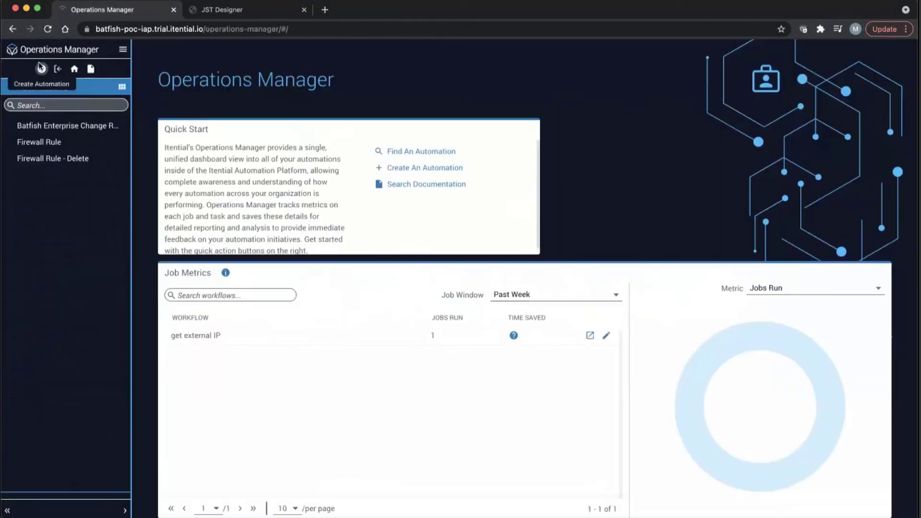
{"action": "left_click", "coordinate": [41, 68]}
{"action": "left_click", "coordinate": [353, 222]}
{"action": "type", "text": "Firew"}
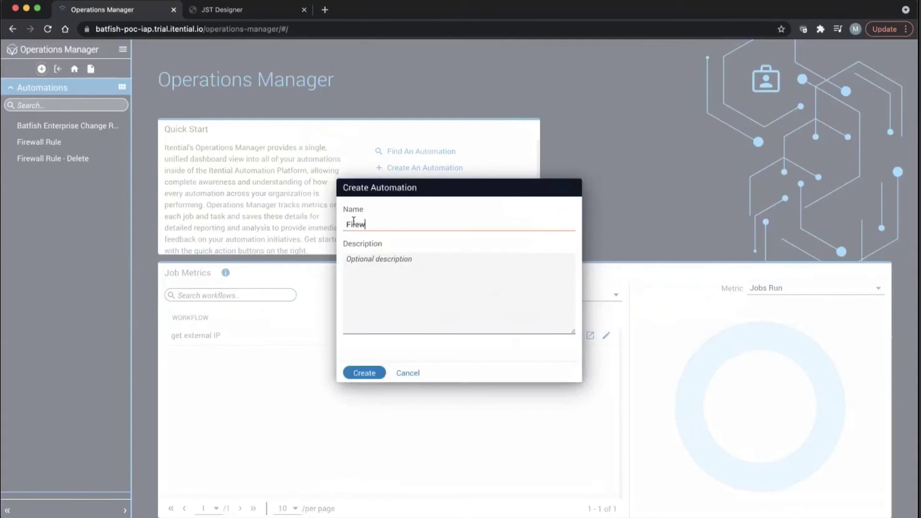
{"action": "left_click", "coordinate": [375, 374]}
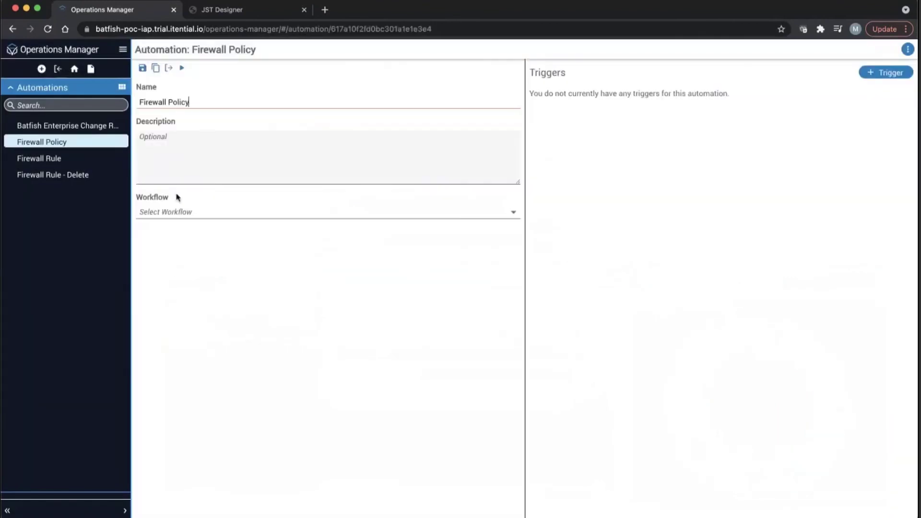
Assign the Closed Loop Firewall Policy workflow to the Firewall Policy automation and save it
{"action": "left_click", "coordinate": [180, 213]}
{"action": "type", "text": "firewall"}
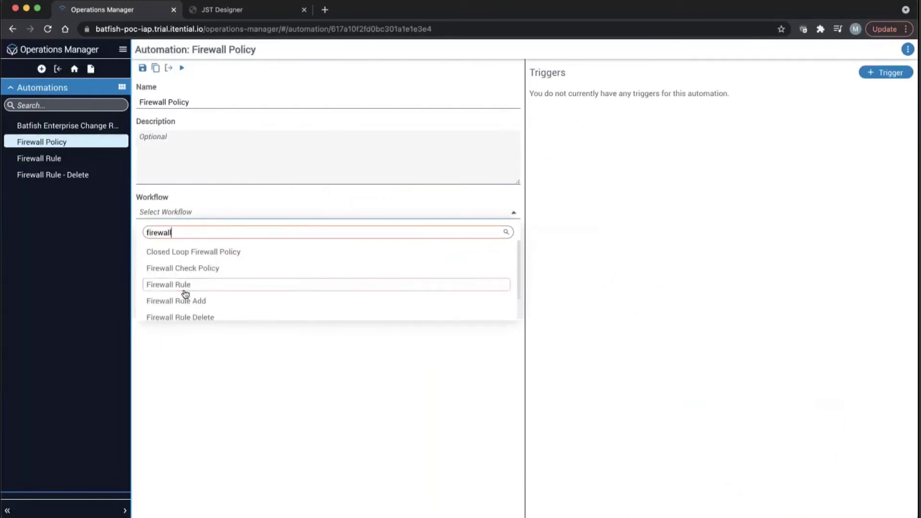
{"action": "scroll", "coordinate": [185, 295], "scroll_direction": "down", "scroll_amount": 1}
{"action": "scroll", "coordinate": [184, 290], "scroll_direction": "up", "scroll_amount": 2}
{"action": "left_click", "coordinate": [202, 260]}
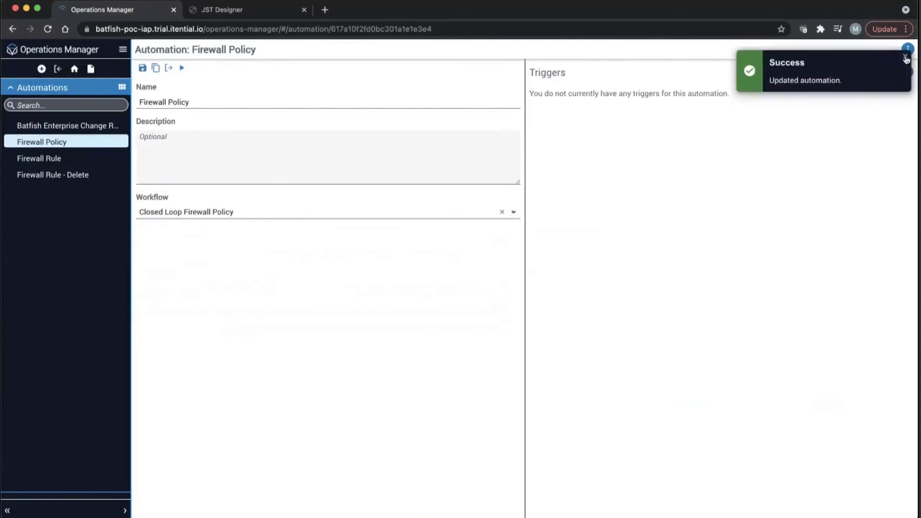
{"action": "left_click", "coordinate": [906, 58]}
Create a trigger named "Manual" of type Manual and search its form choices for "firew"
{"action": "left_click", "coordinate": [888, 72]}
{"action": "left_click", "coordinate": [451, 190]}
{"action": "type", "text": "Man"}
{"action": "left_click", "coordinate": [420, 230]}
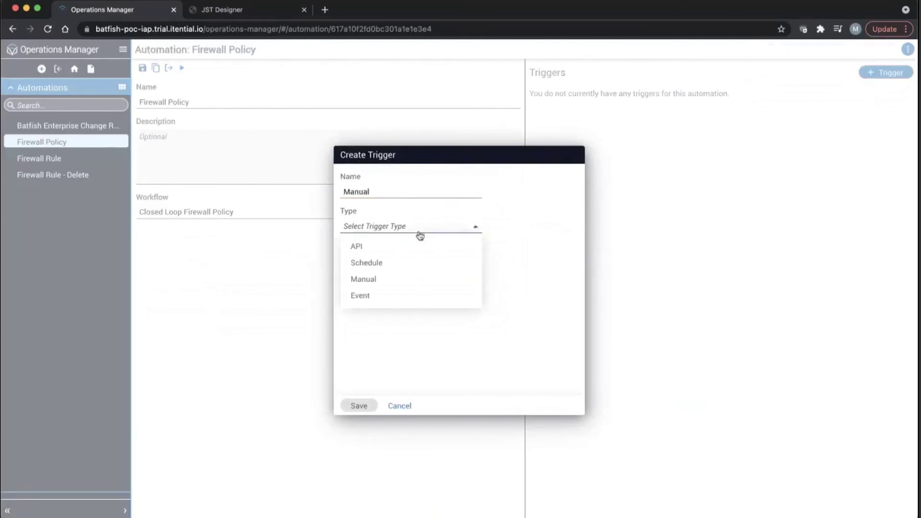
{"action": "left_click", "coordinate": [391, 278]}
{"action": "left_click", "coordinate": [392, 263]}
{"action": "type", "text": "firew"}
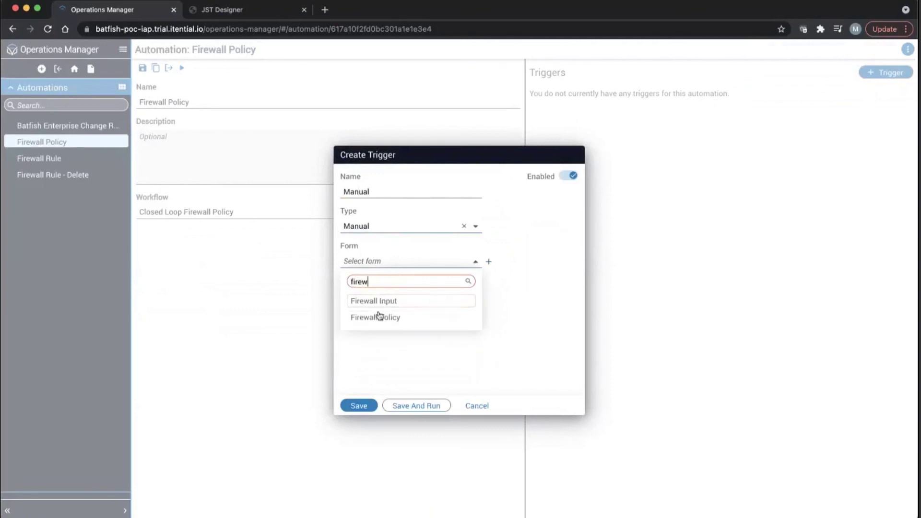